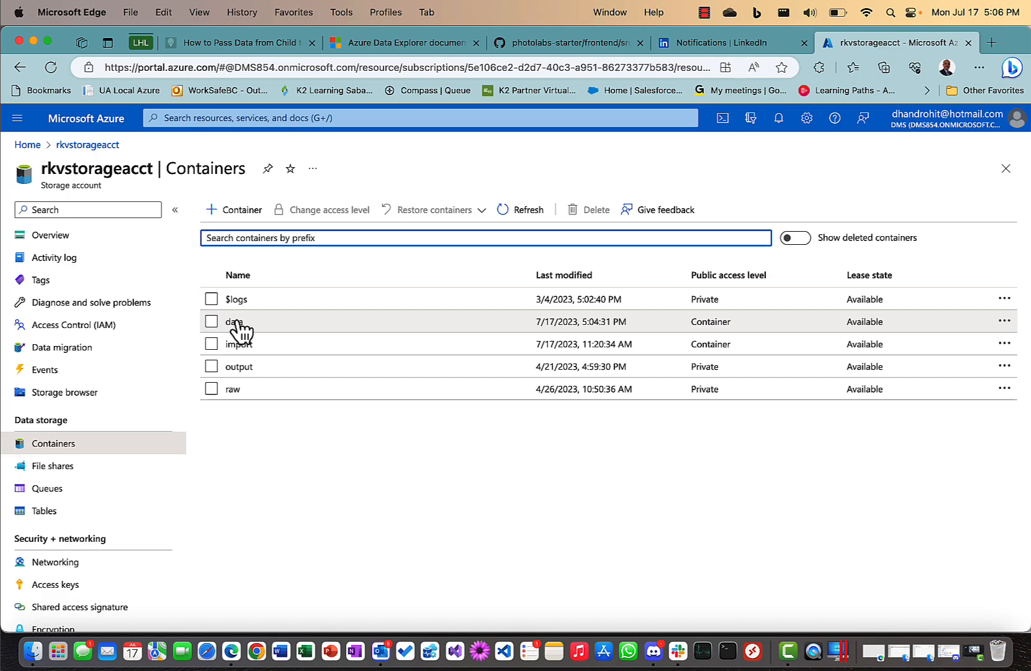
Open the data container and view the contents of dept.csv.
click(237, 321)
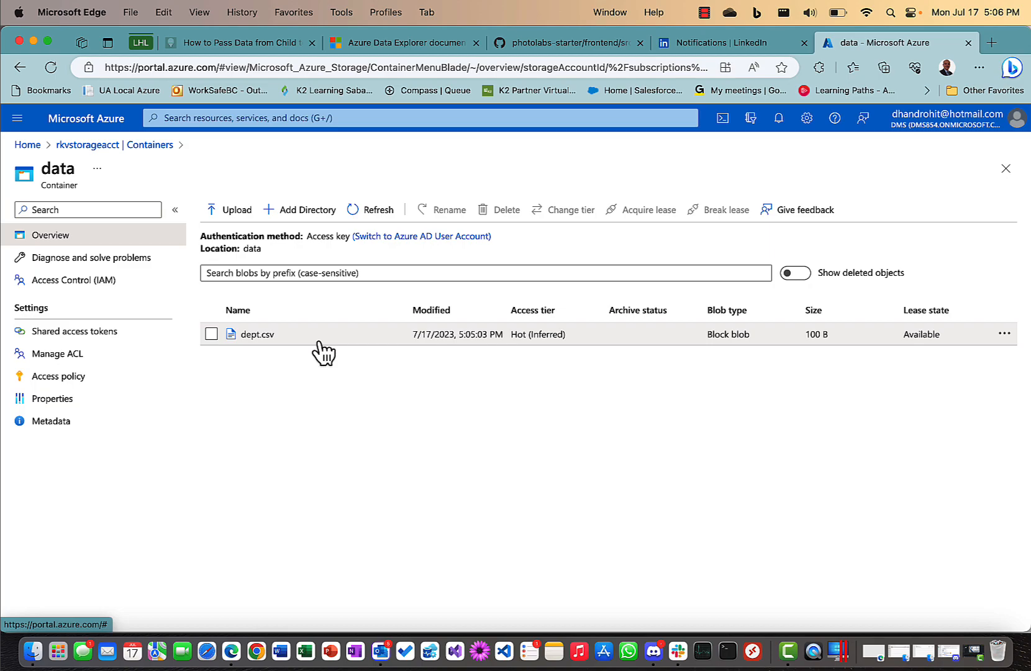
click(257, 335)
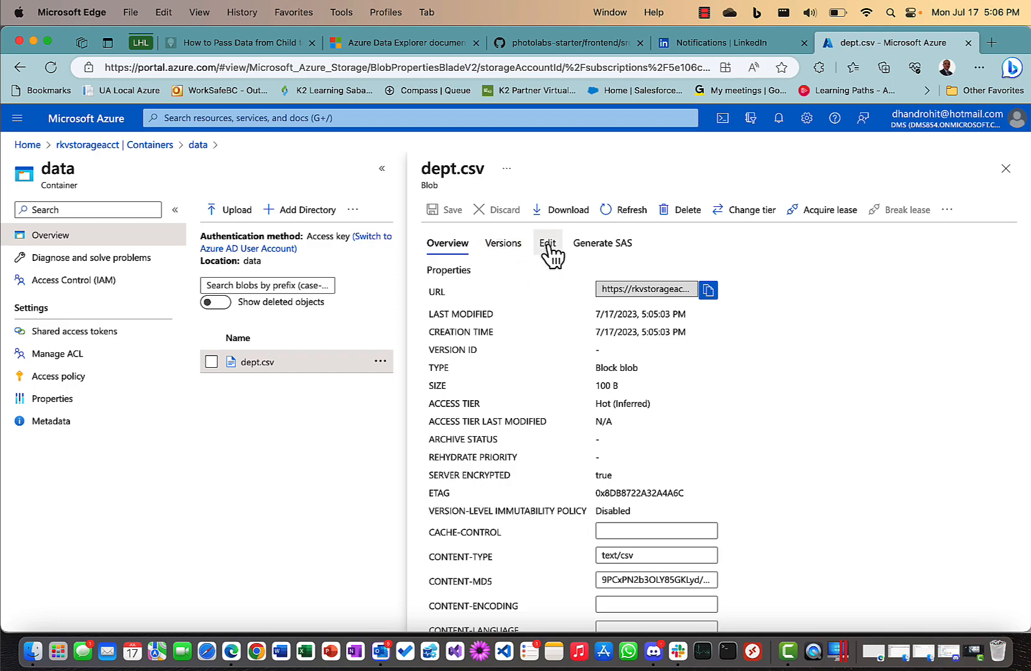
click(549, 248)
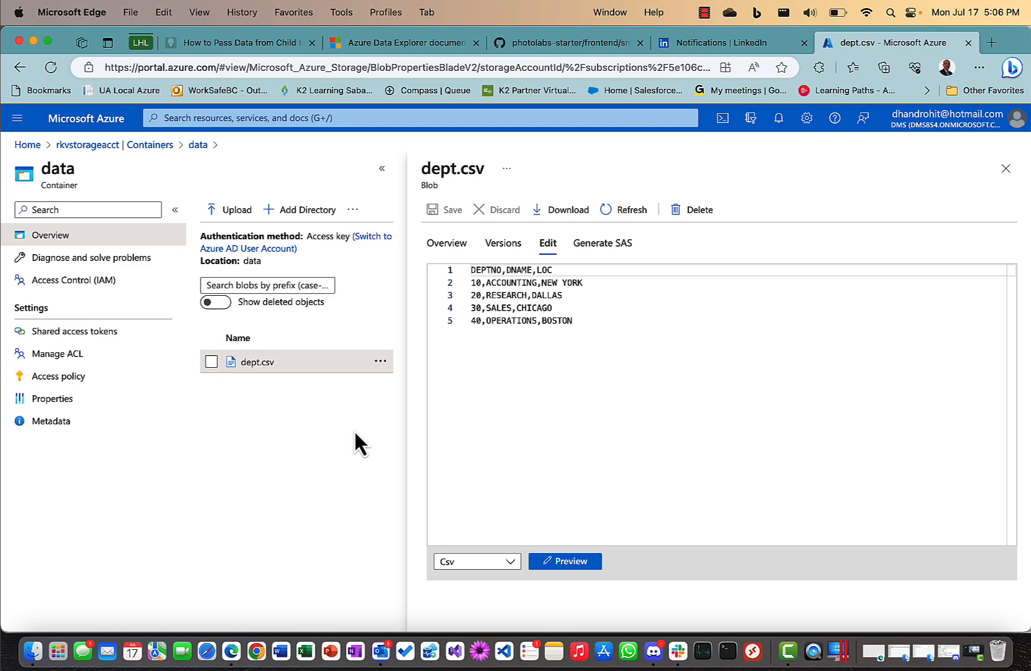
Reopen the dept.csv blob and copy its blob URL.
click(1006, 169)
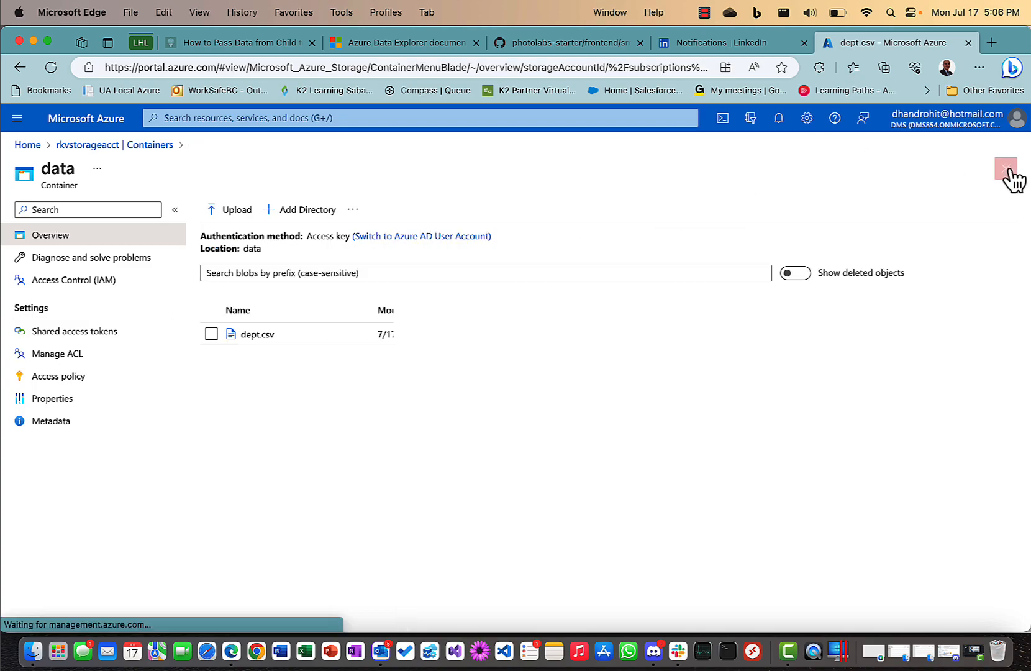
click(266, 335)
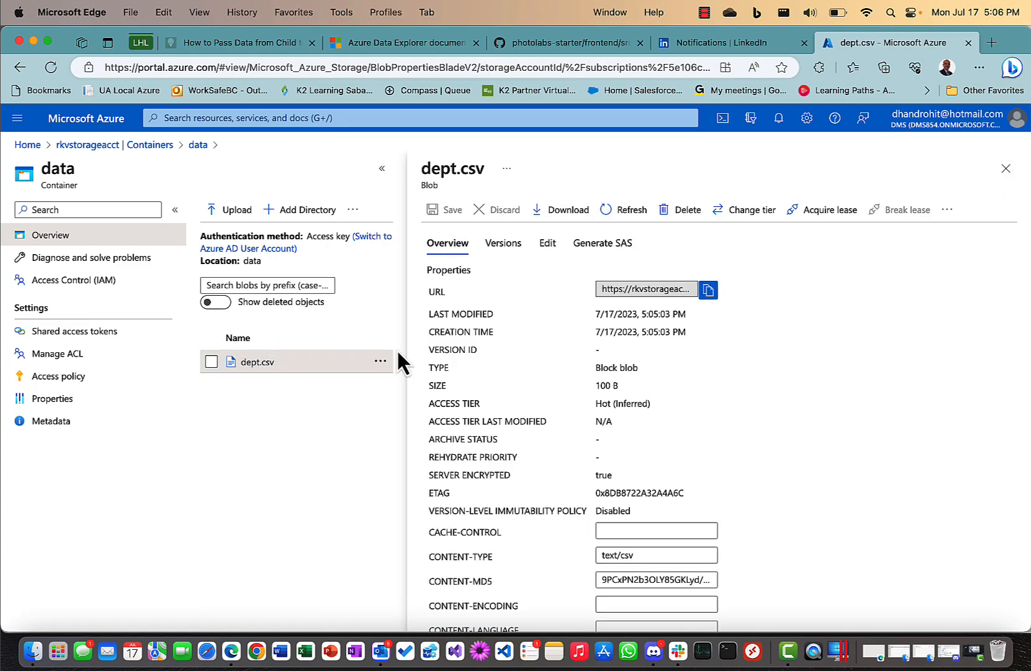
click(709, 290)
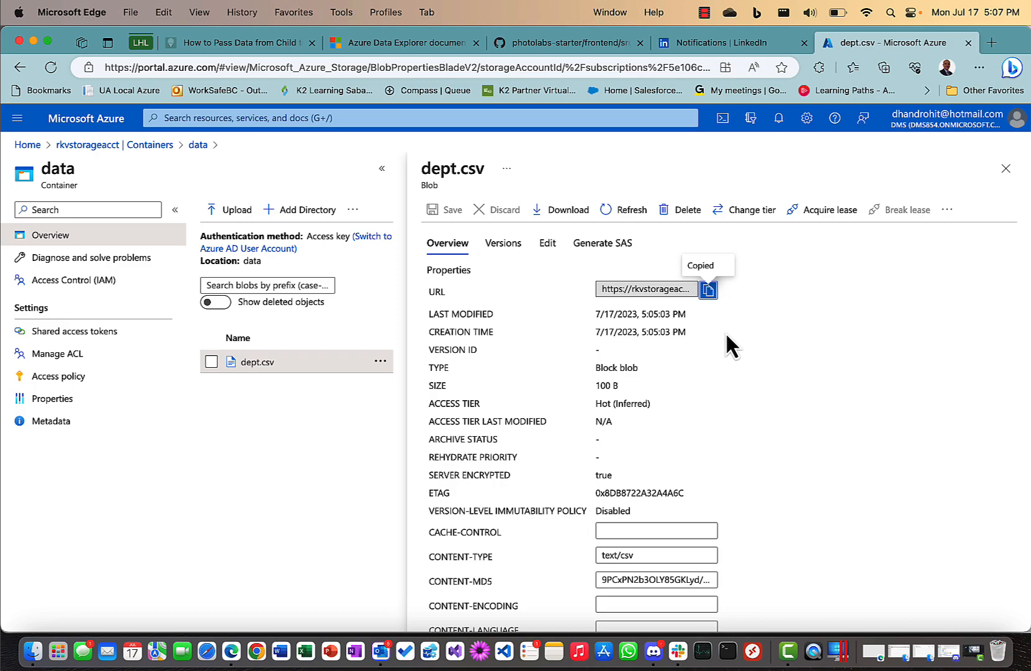
Load dataexplorer.azure.com in a new tab and go to the RKVCluster My cluster page.
click(992, 43)
text(data)
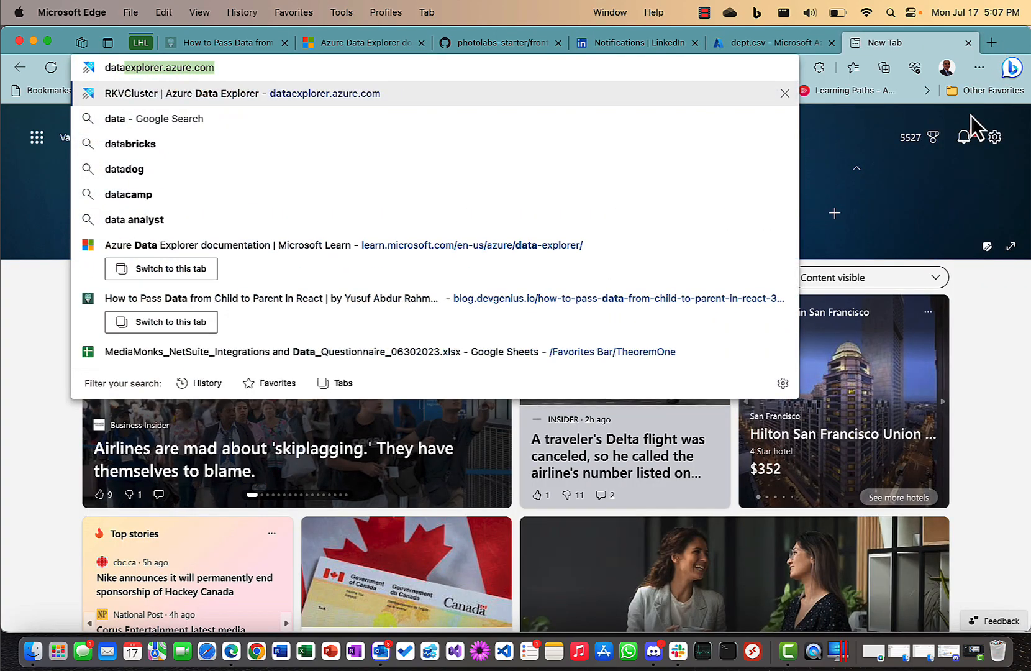
key(Return)
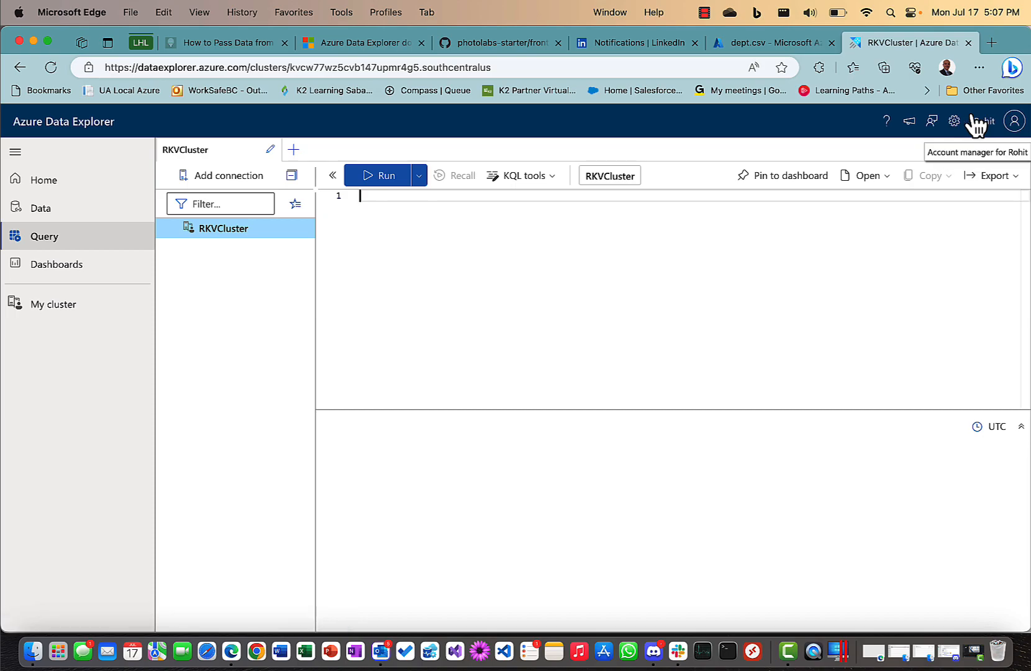
click(69, 320)
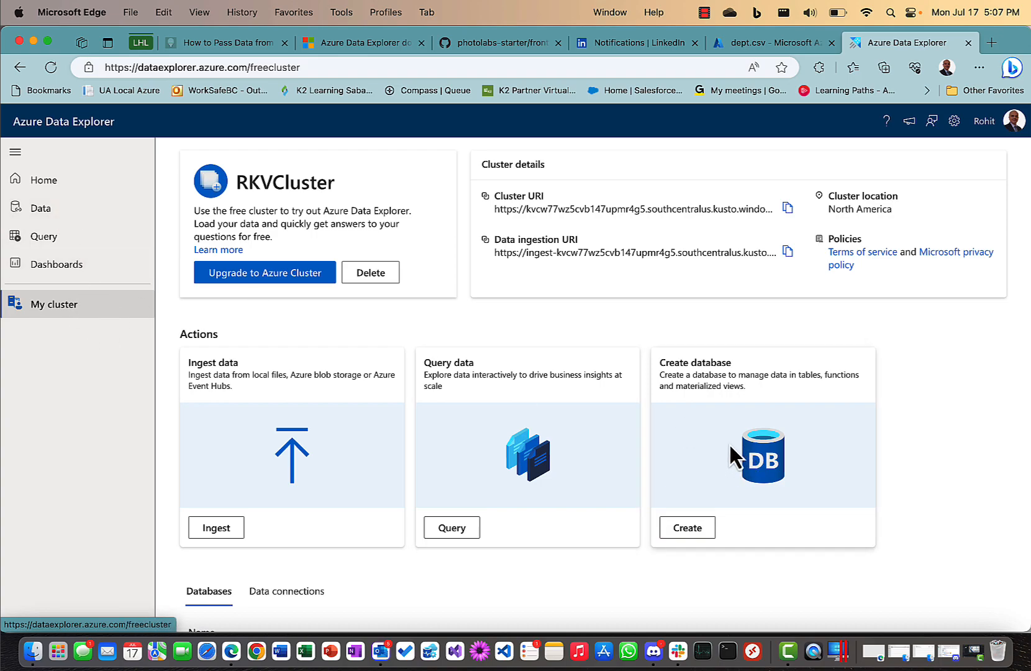
Delete the 'test' database from RKVCluster, confirming with its name 'test'.
scroll(653, 460, down, 2)
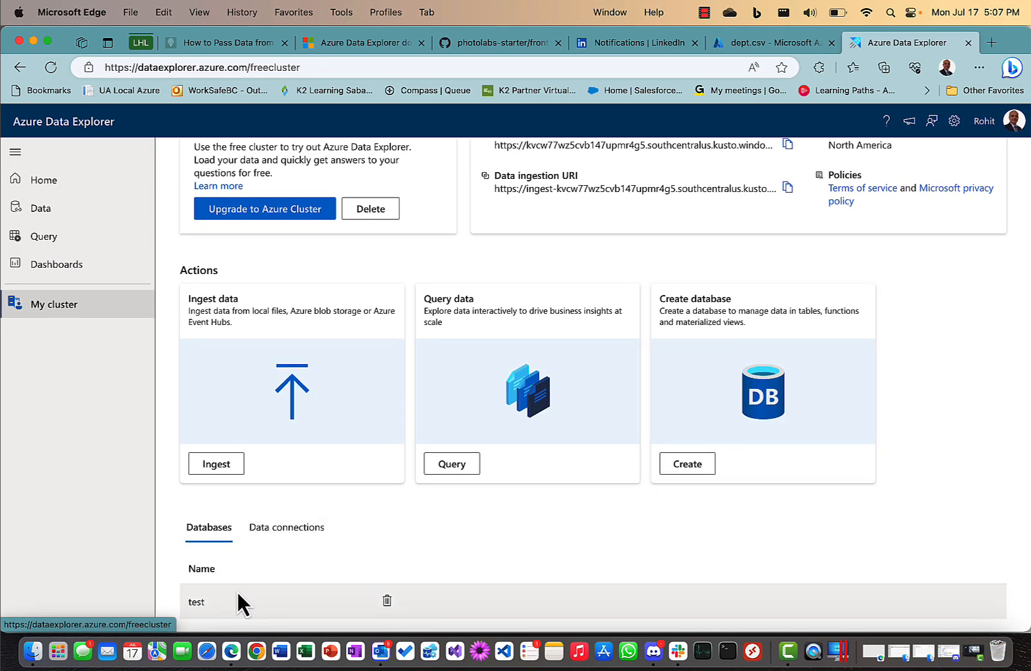
click(387, 601)
text(test)
click(642, 458)
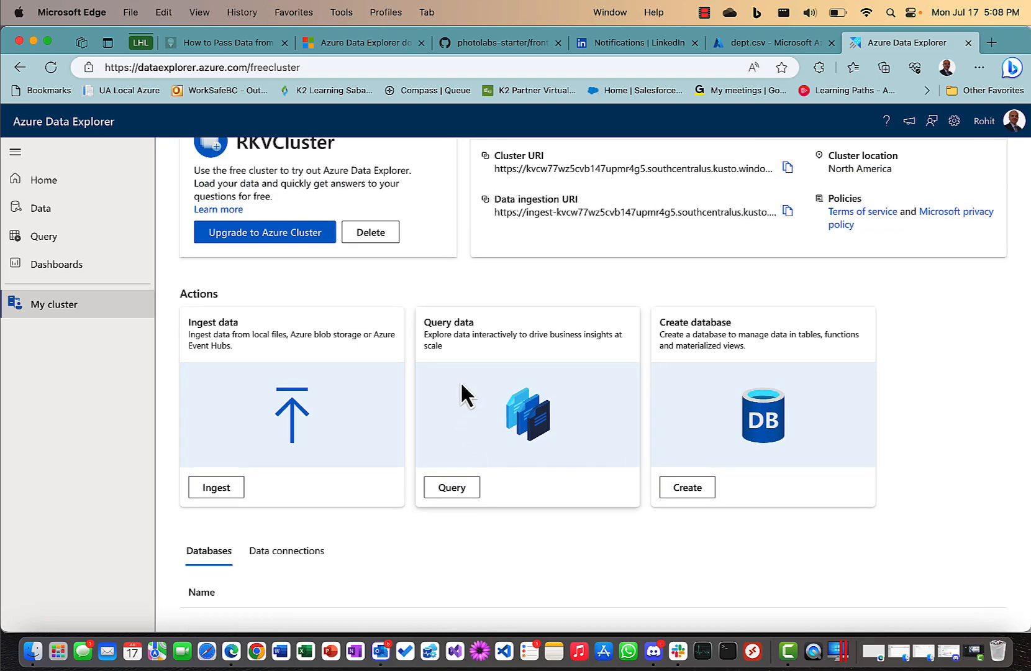
click(688, 488)
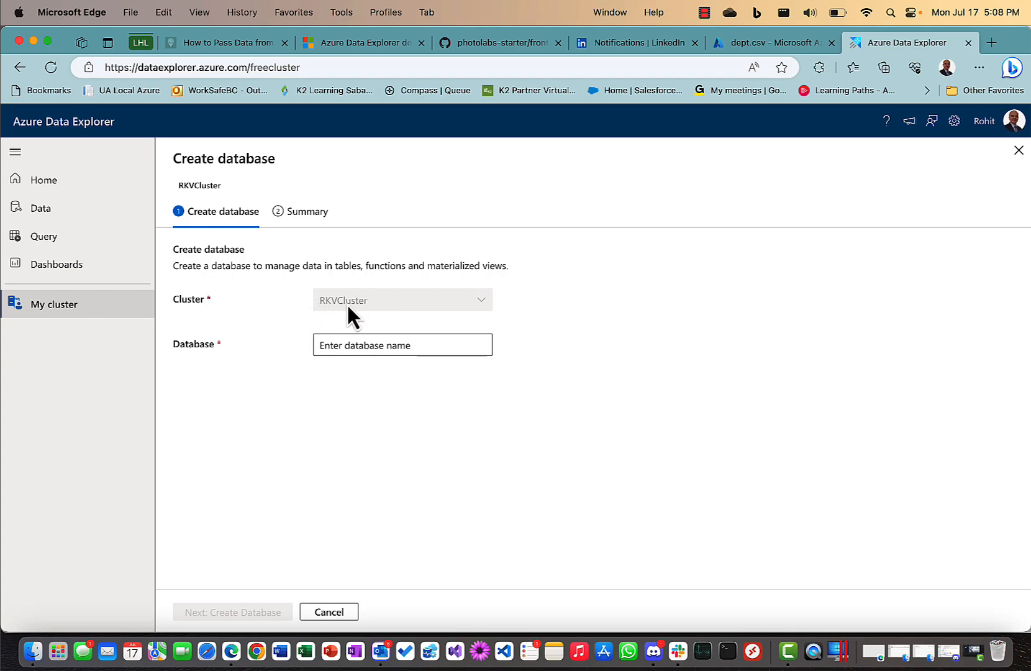
Create a new database named 'test' in RKVCluster.
click(358, 346)
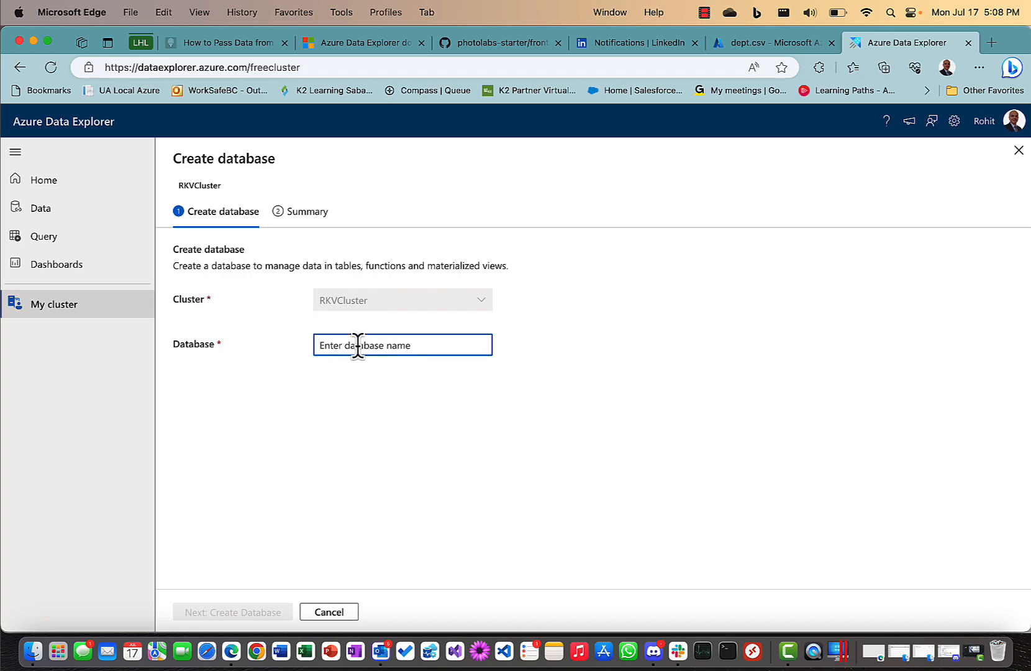
text(test)
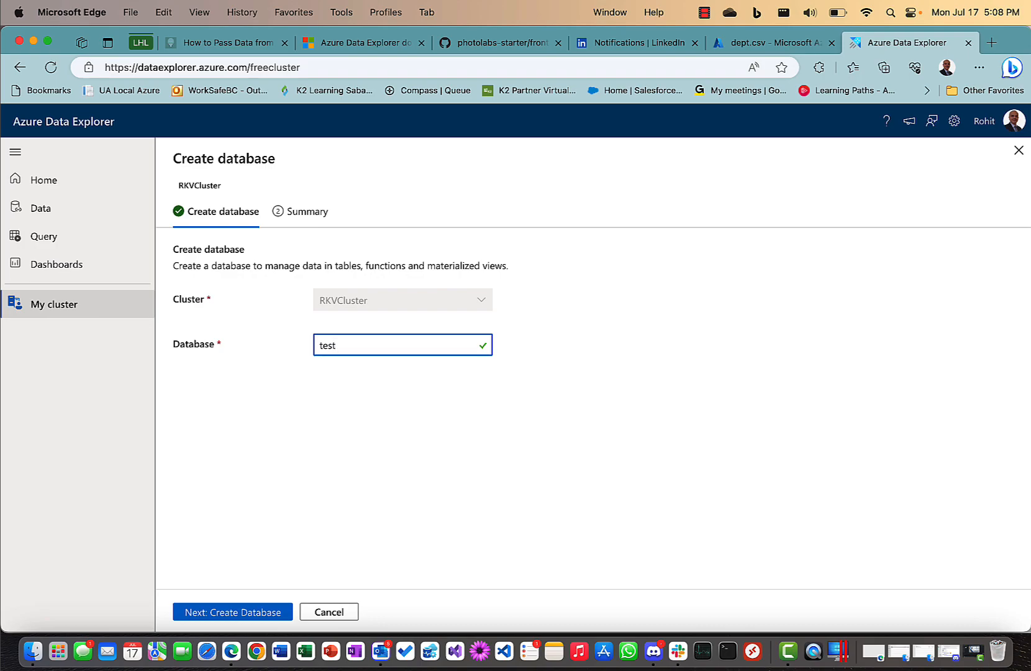
click(252, 613)
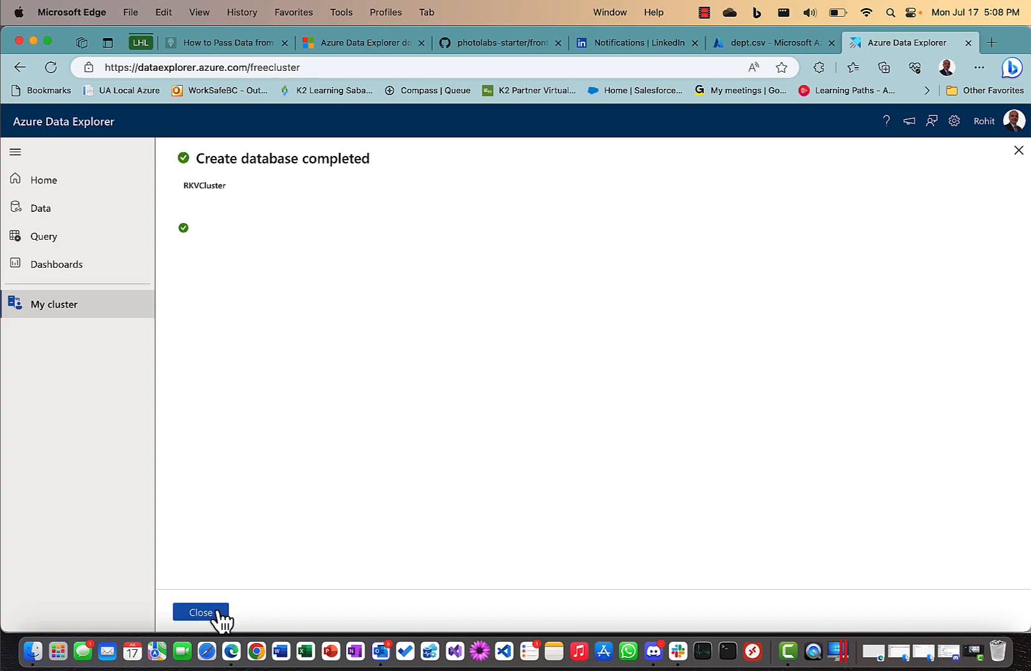
click(217, 612)
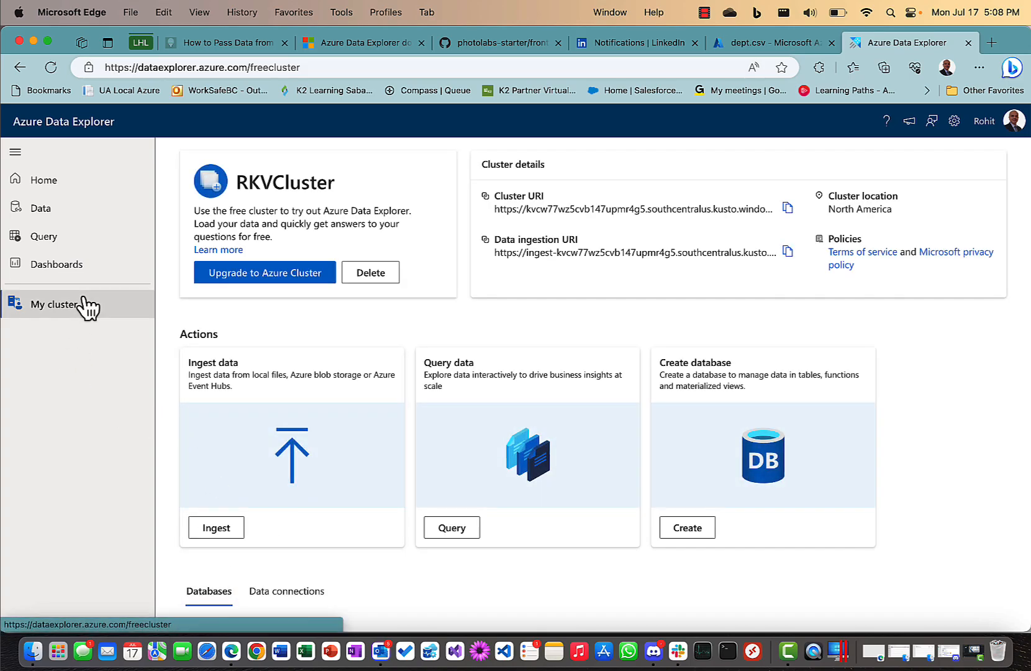
Reload the cluster and confirm 'test' appears under RKVCluster in the Query connection tree.
click(326, 64)
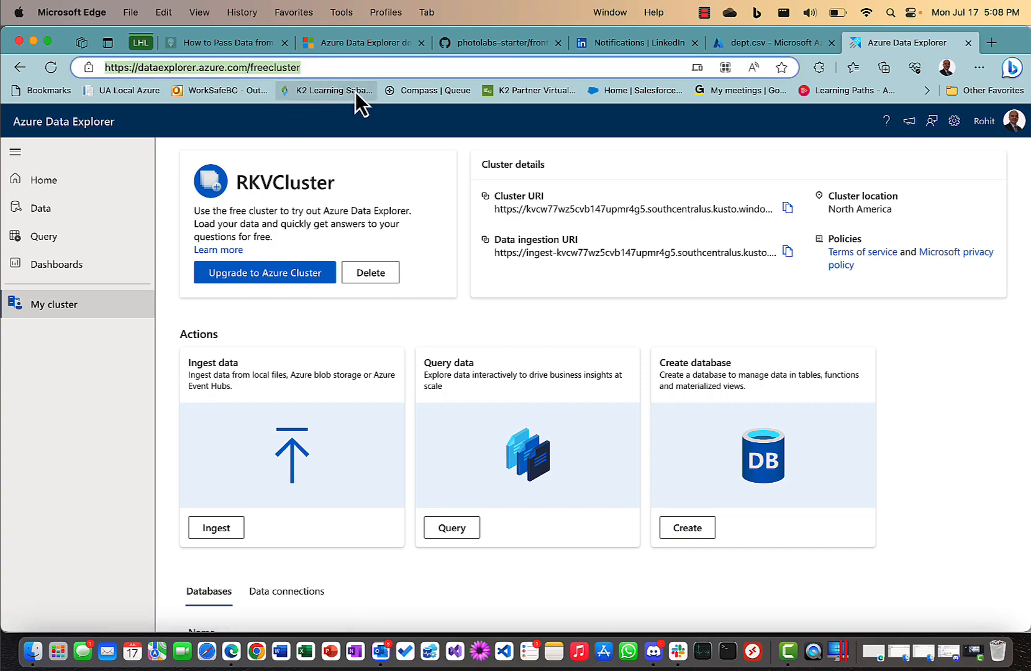
key(Return)
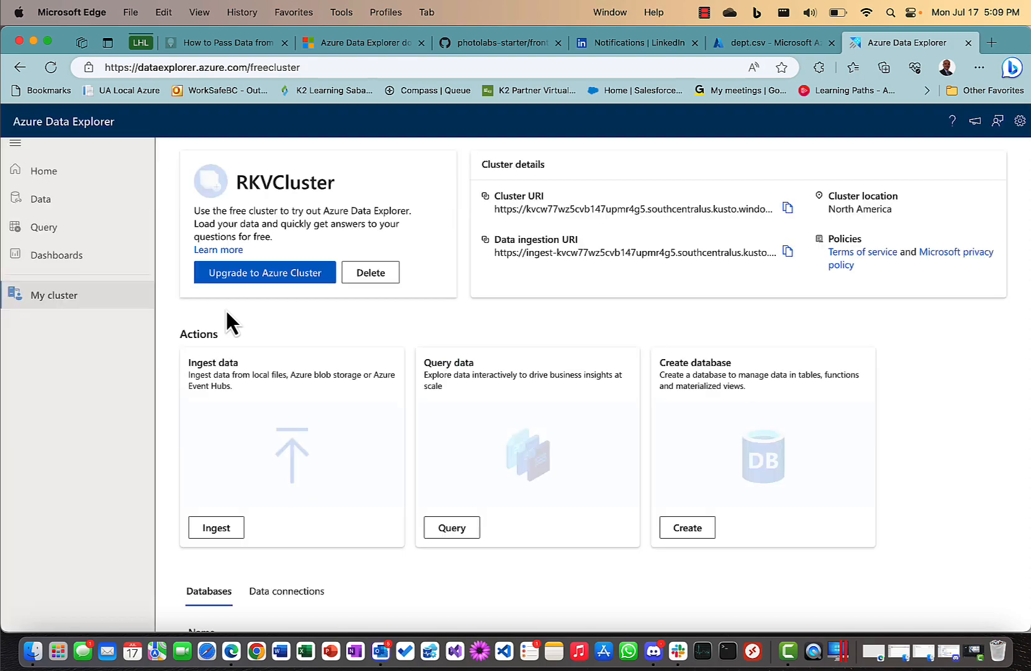
click(49, 218)
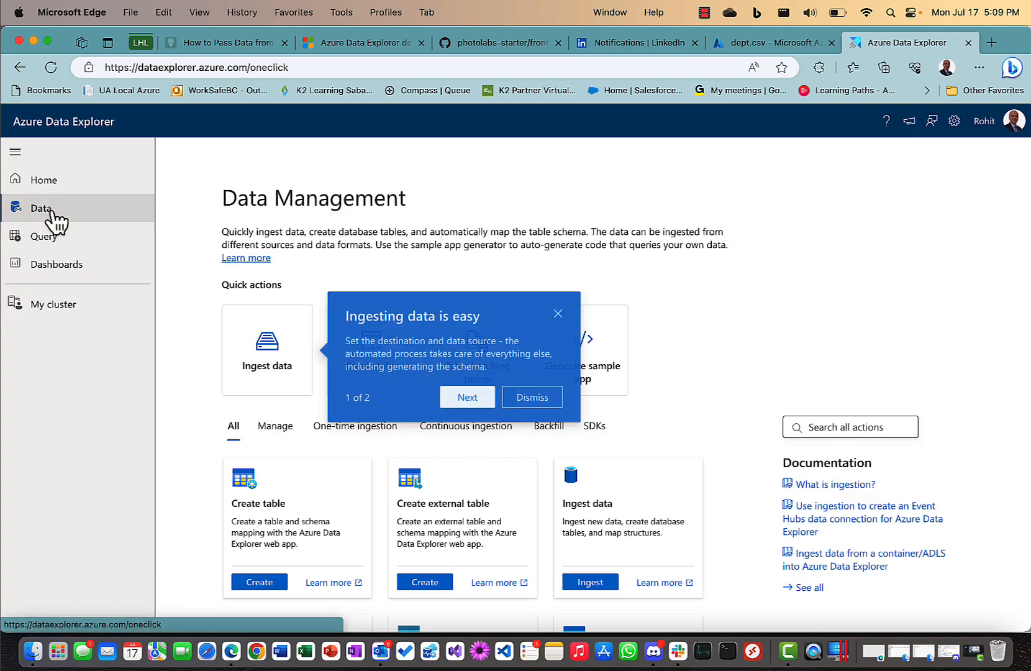
click(559, 313)
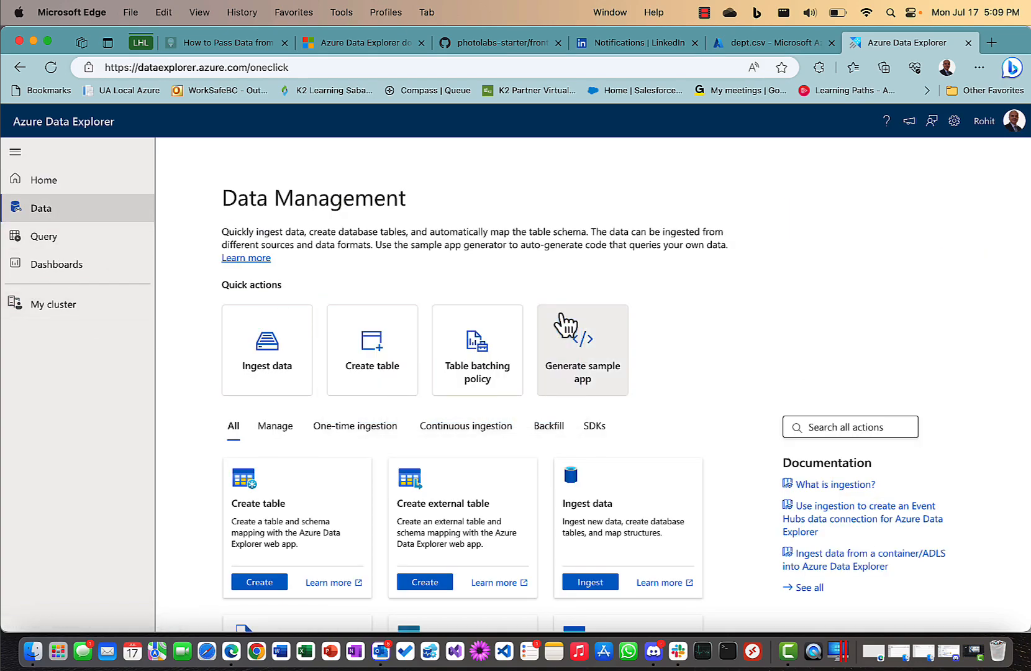
click(45, 238)
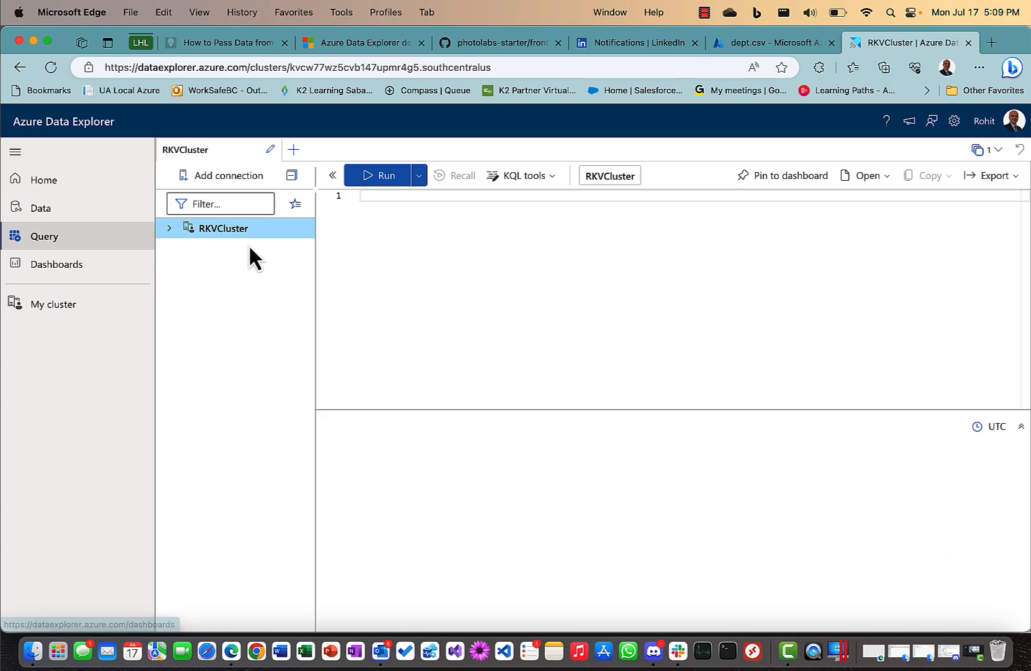
click(170, 230)
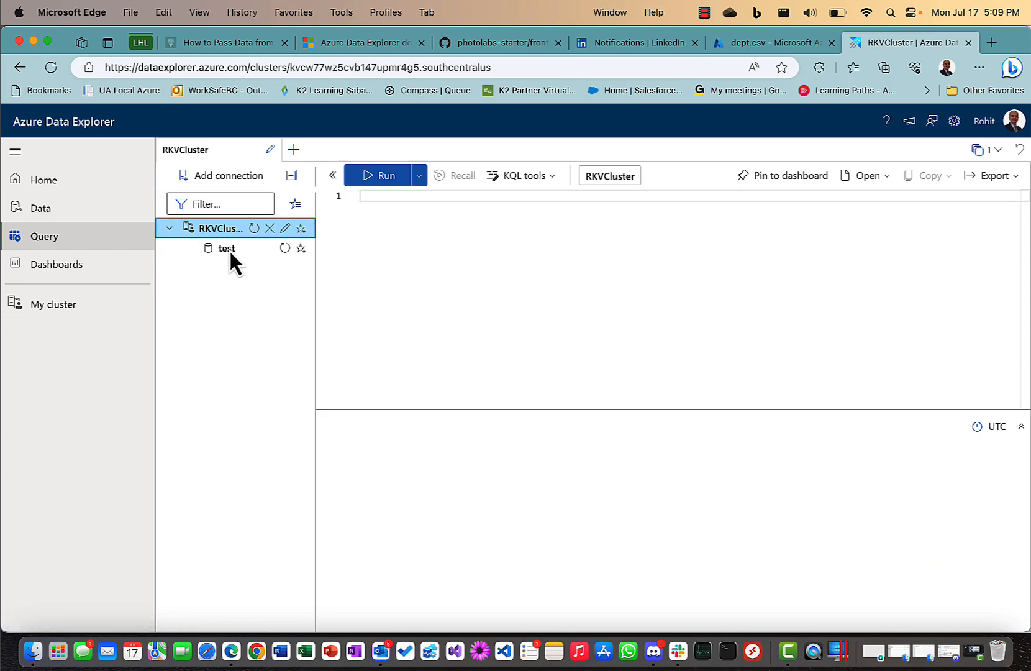
click(73, 313)
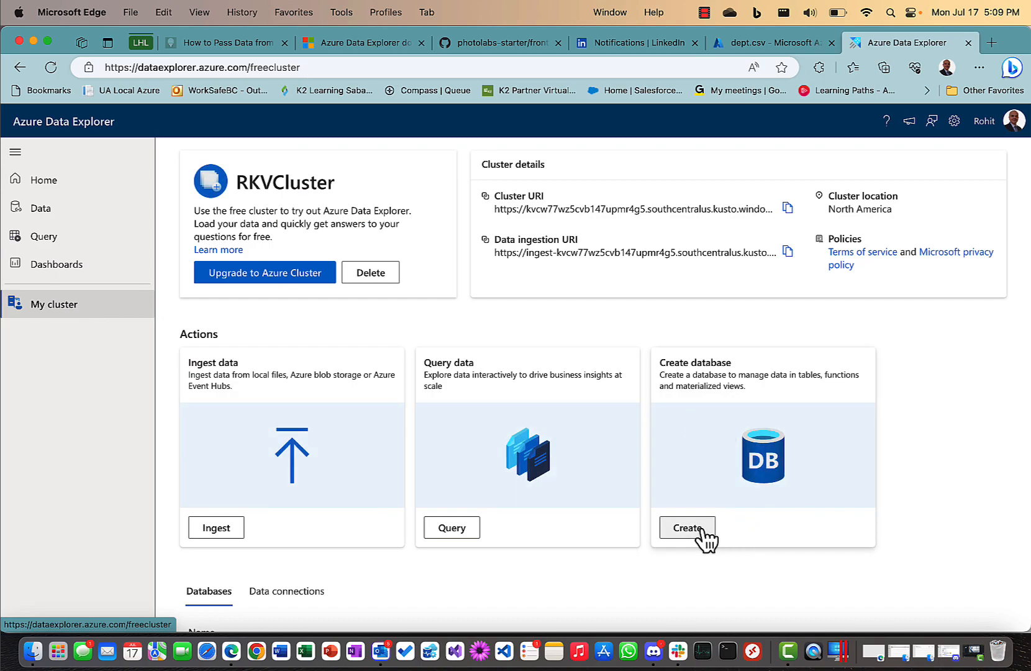
click(702, 529)
Create a database named 'rkvdb' and open the Query page for RKVCluster.
click(347, 343)
text(rkvdb)
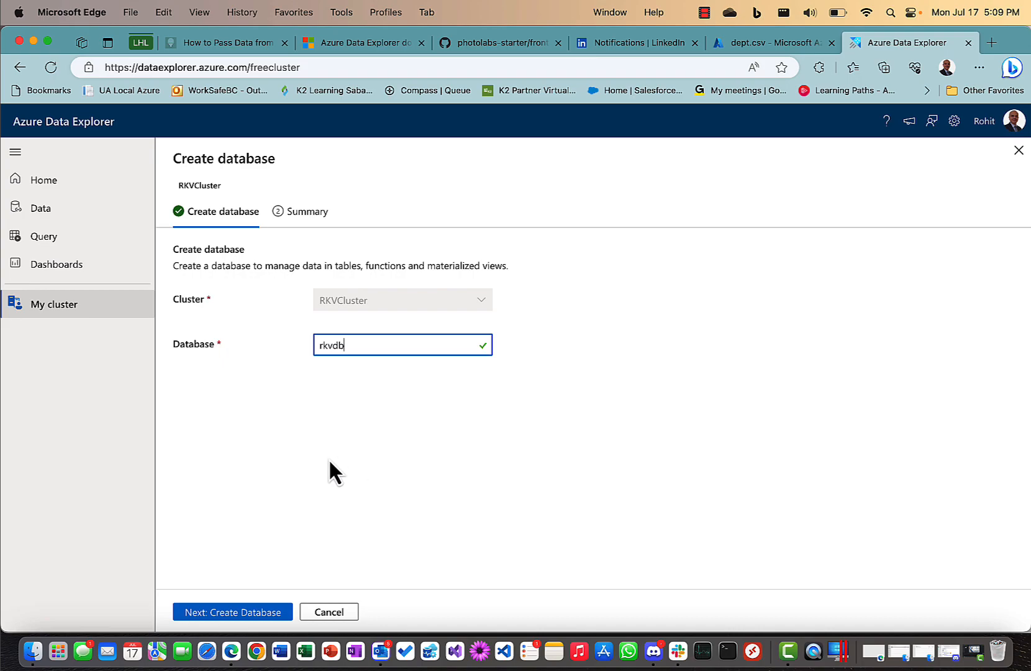
click(244, 617)
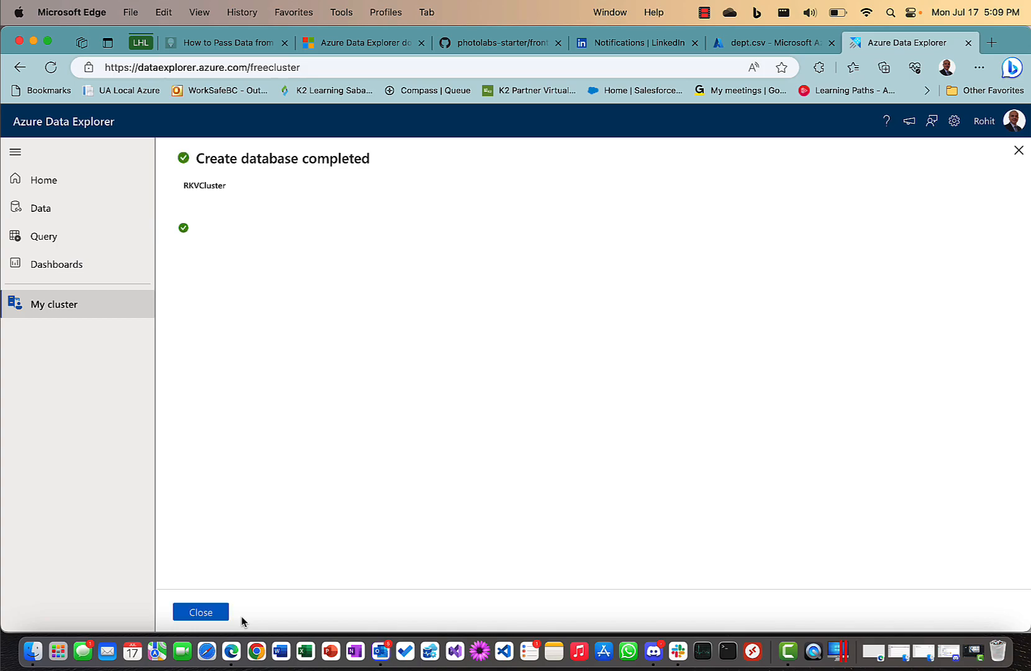
click(217, 614)
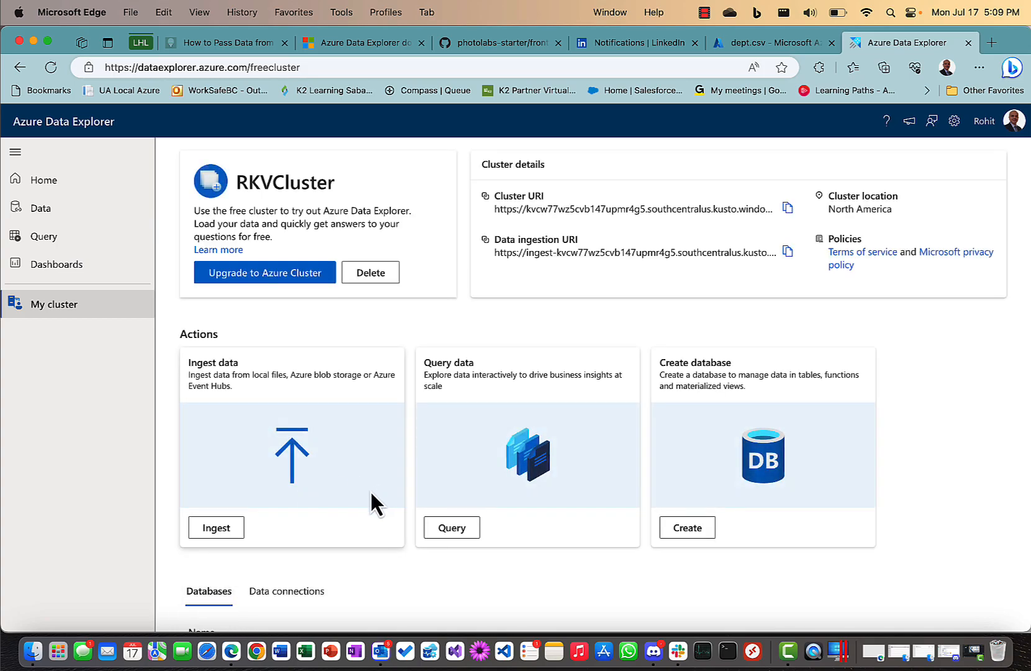
click(51, 238)
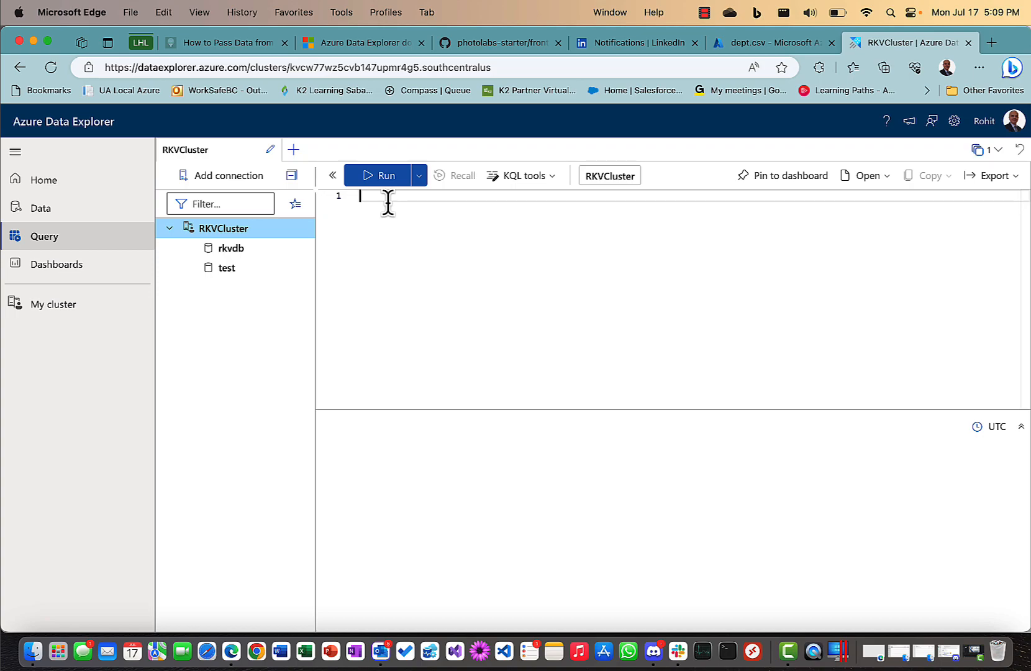
Run '.show databases' and inspect the test and rkvdb result rows.
text(.show da)
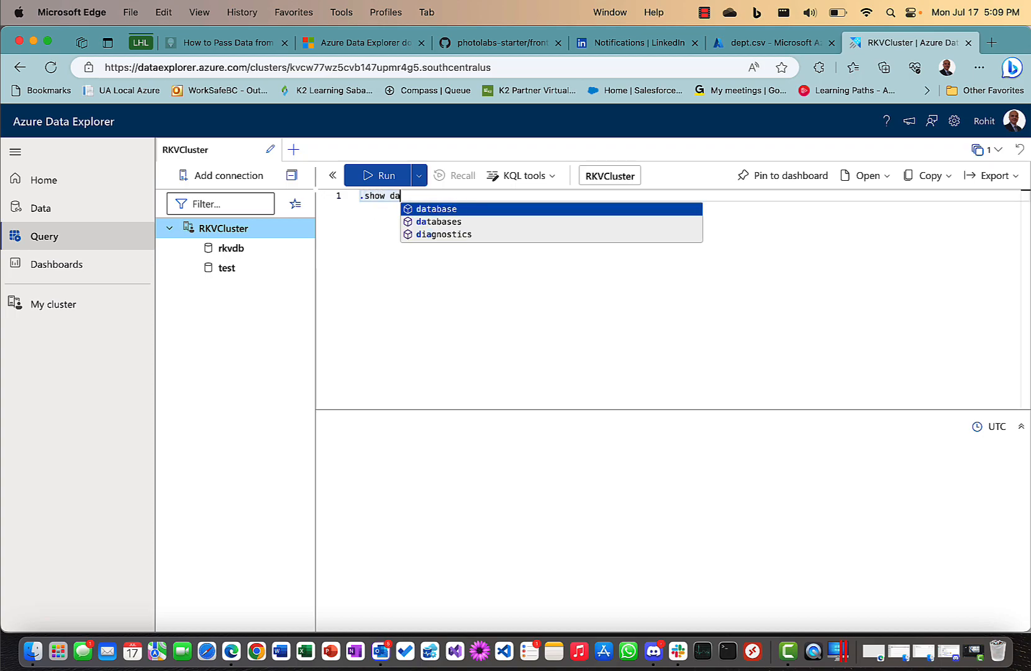
text(tabases)
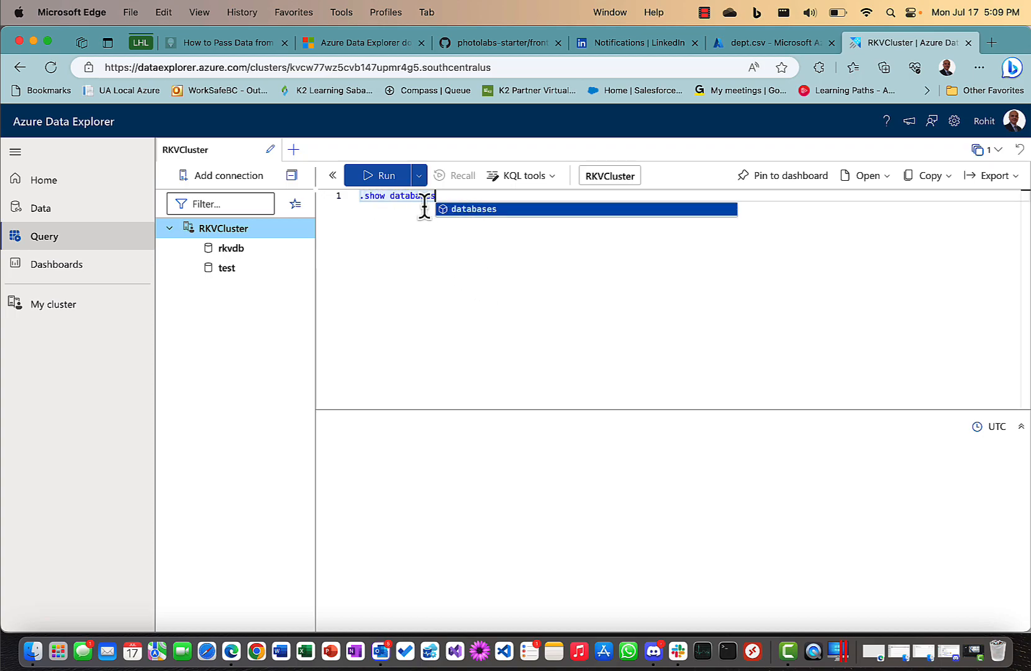
click(387, 182)
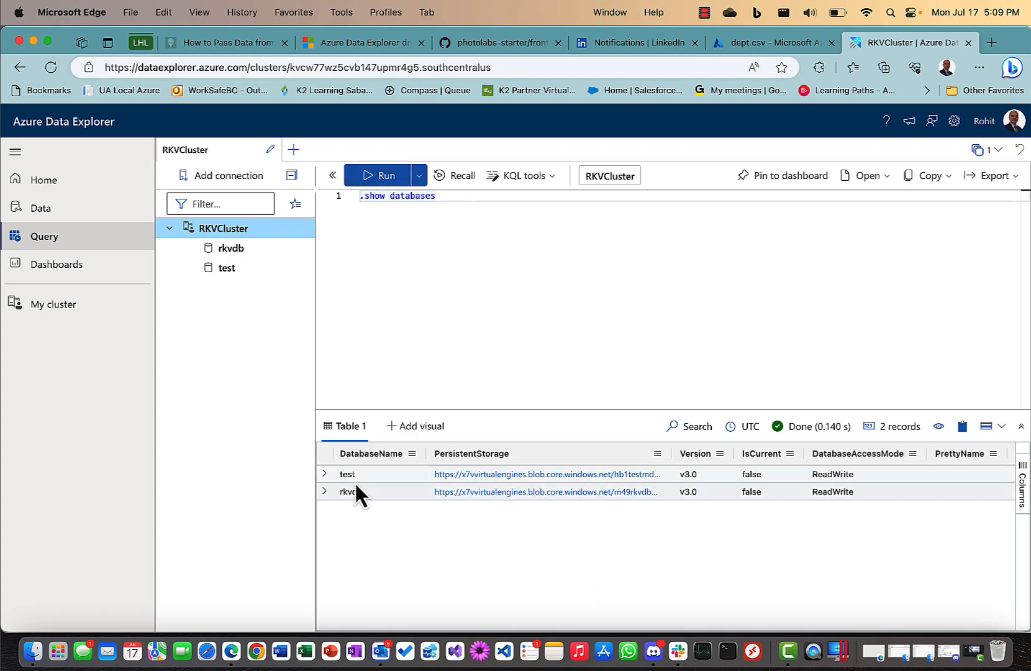
click(325, 472)
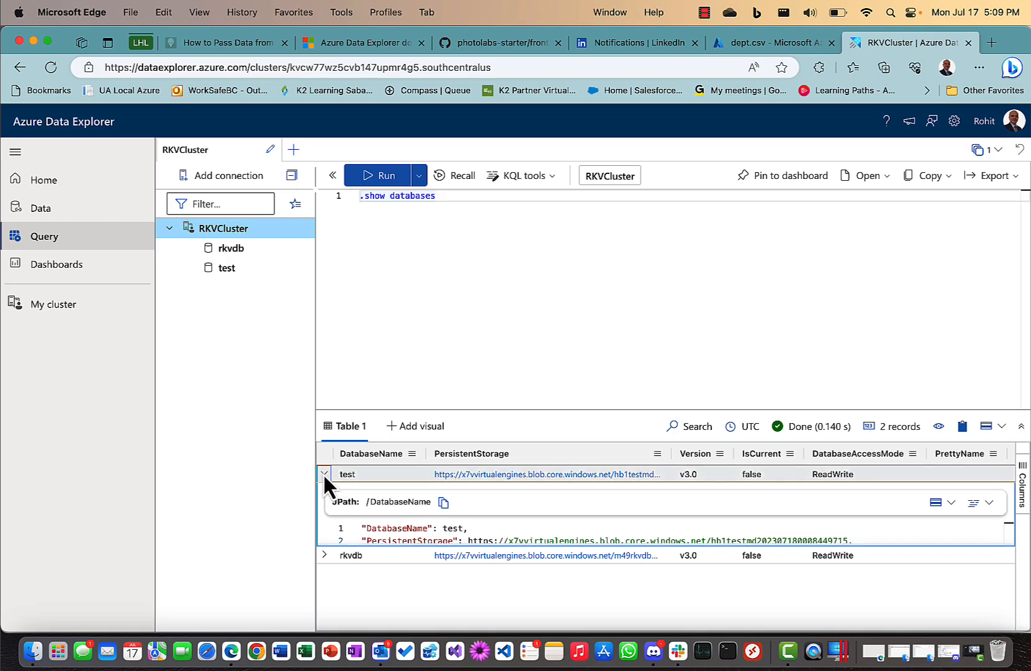
click(323, 472)
click(323, 492)
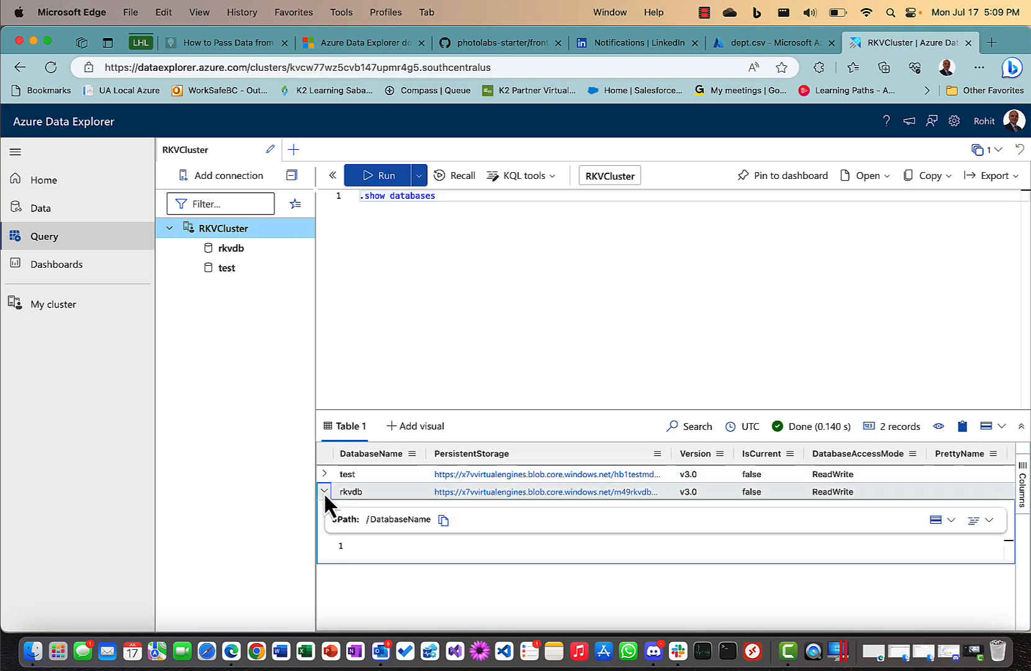
click(323, 492)
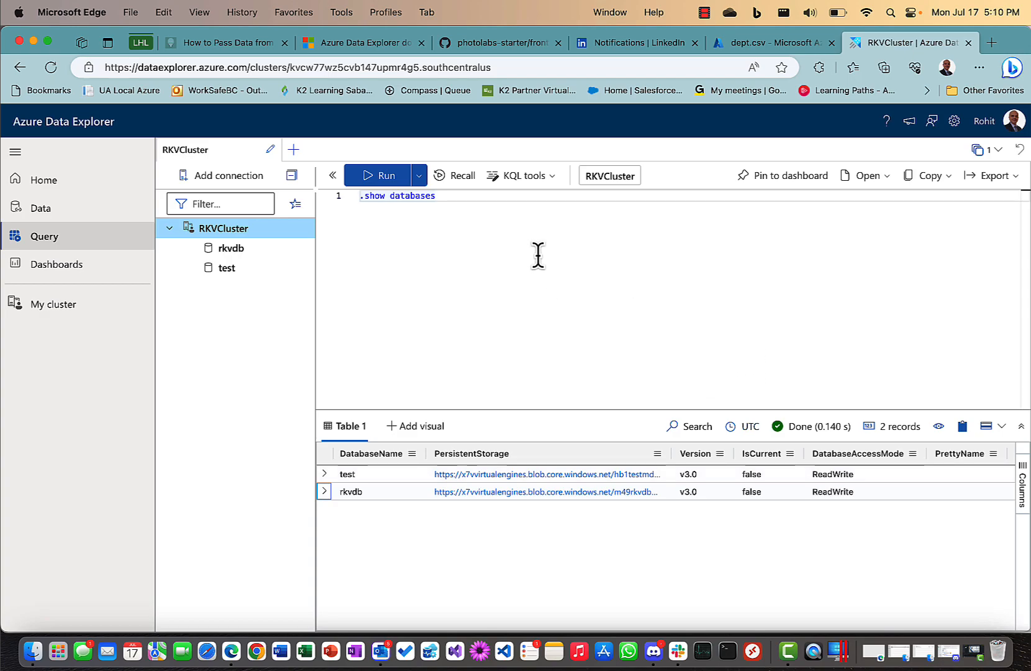
Make rkvdb the query's database and start a '.show tables' line.
triple_click(468, 197)
key(Return)
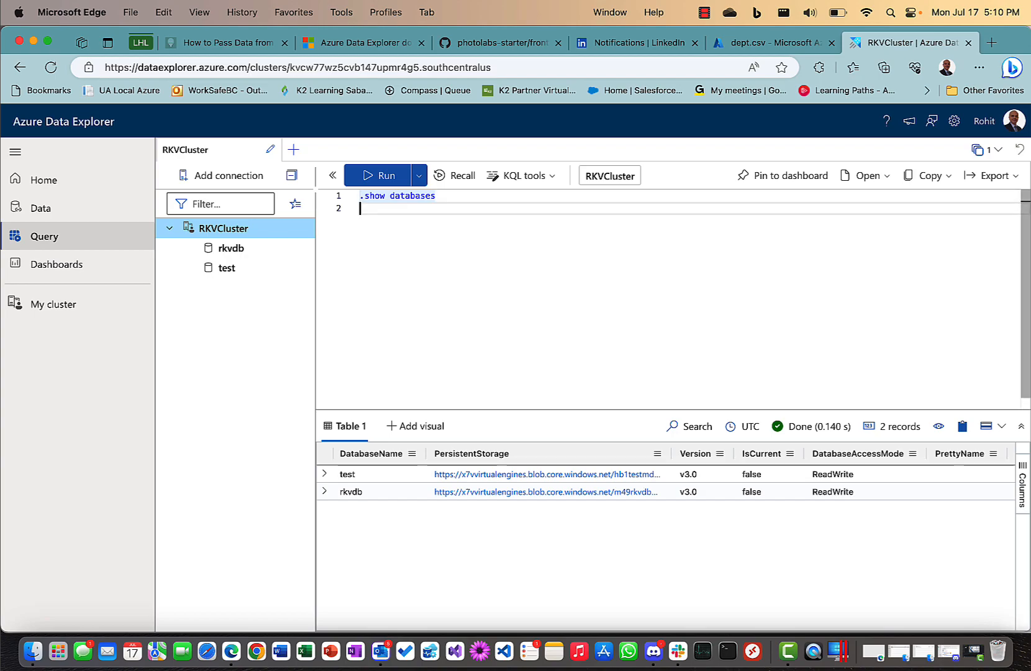
click(235, 252)
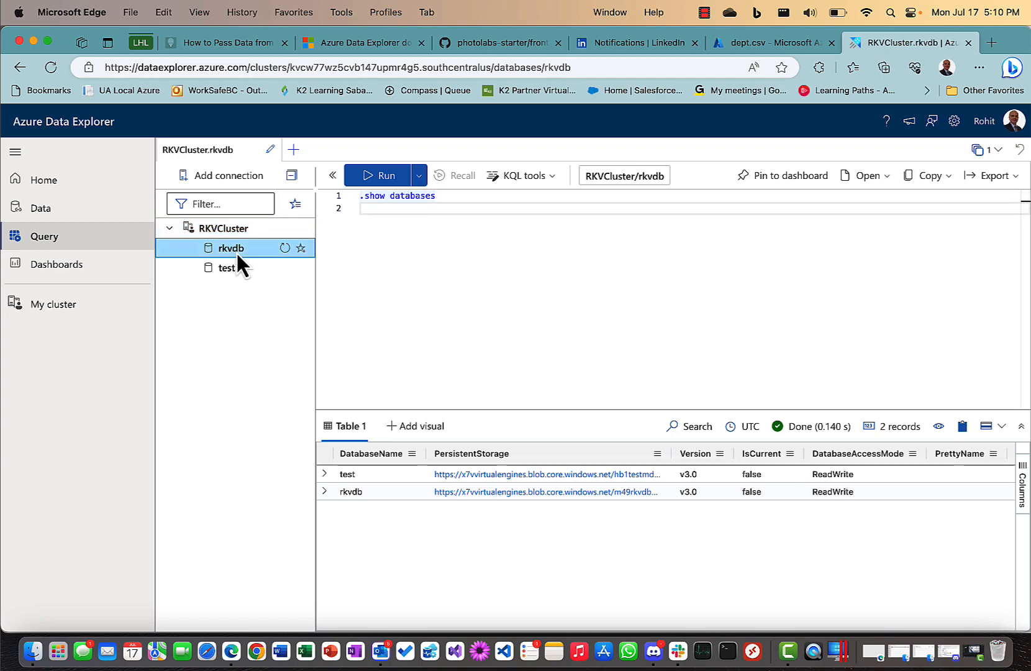
double_click(236, 251)
key(BackSpace)
key(BackSpace)
key(BackSpace)
key(BackSpace)
key(BackSpace)
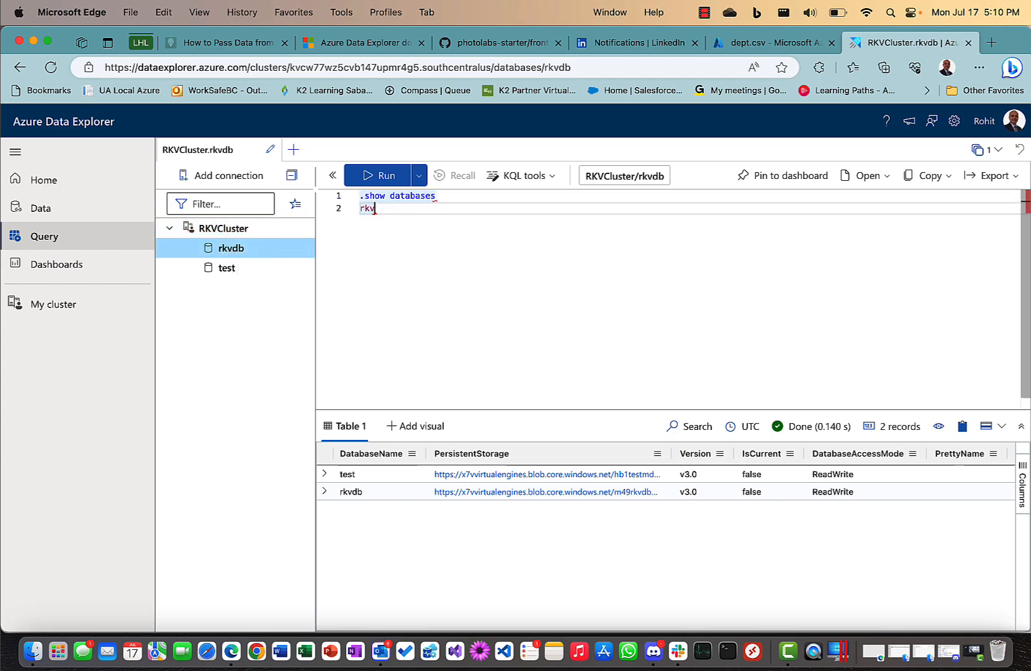
key(Return)
text(.show tables)
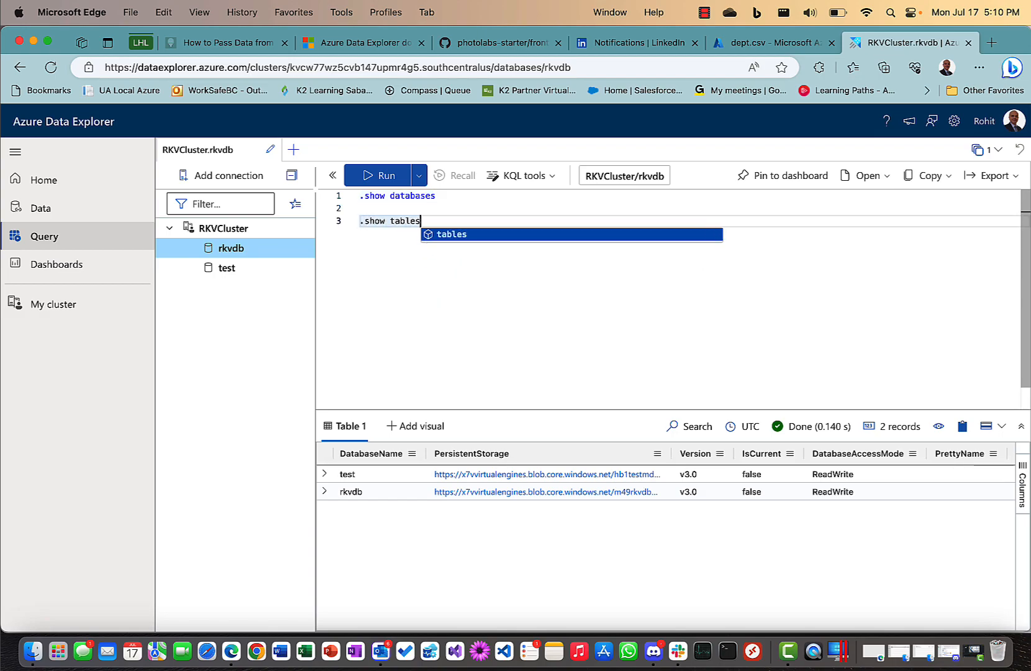
Run '.show tables' against rkvdb and confirm it returns no rows.
key(Return)
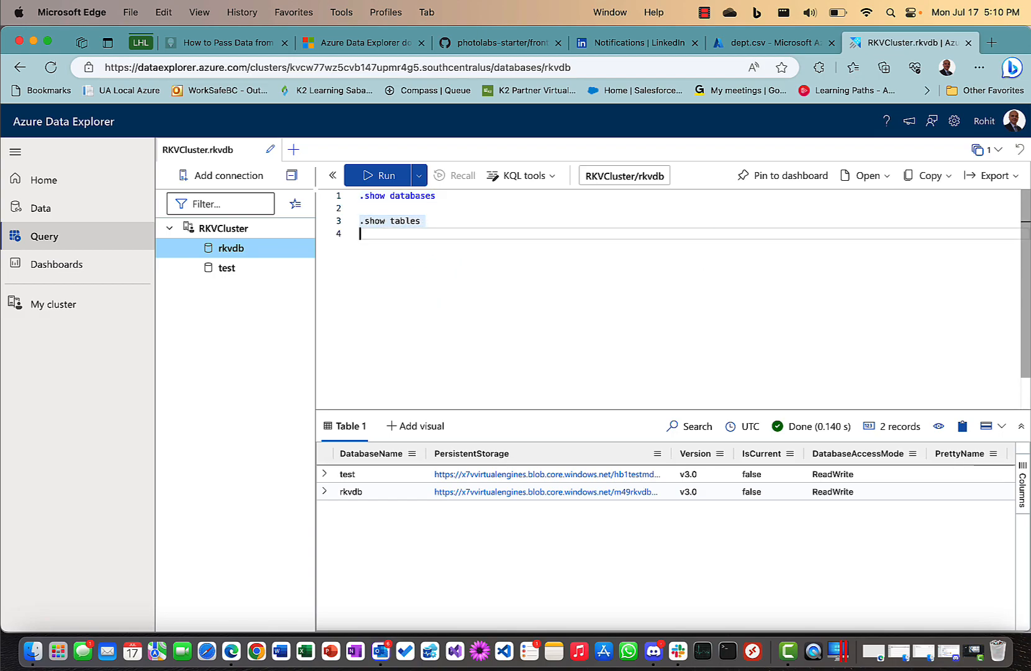
click(366, 177)
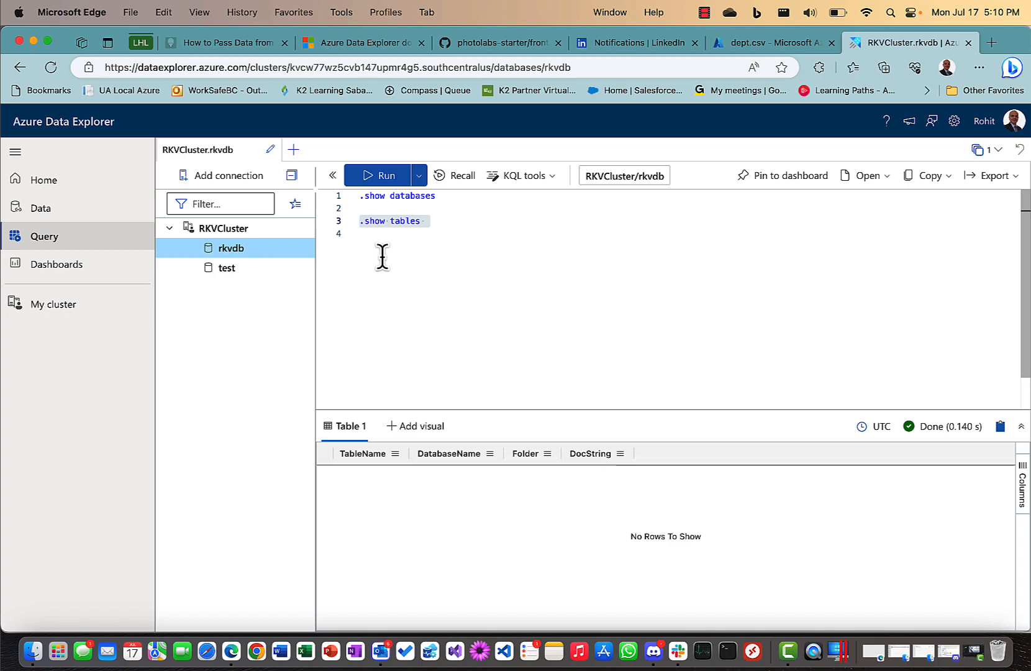
click(385, 208)
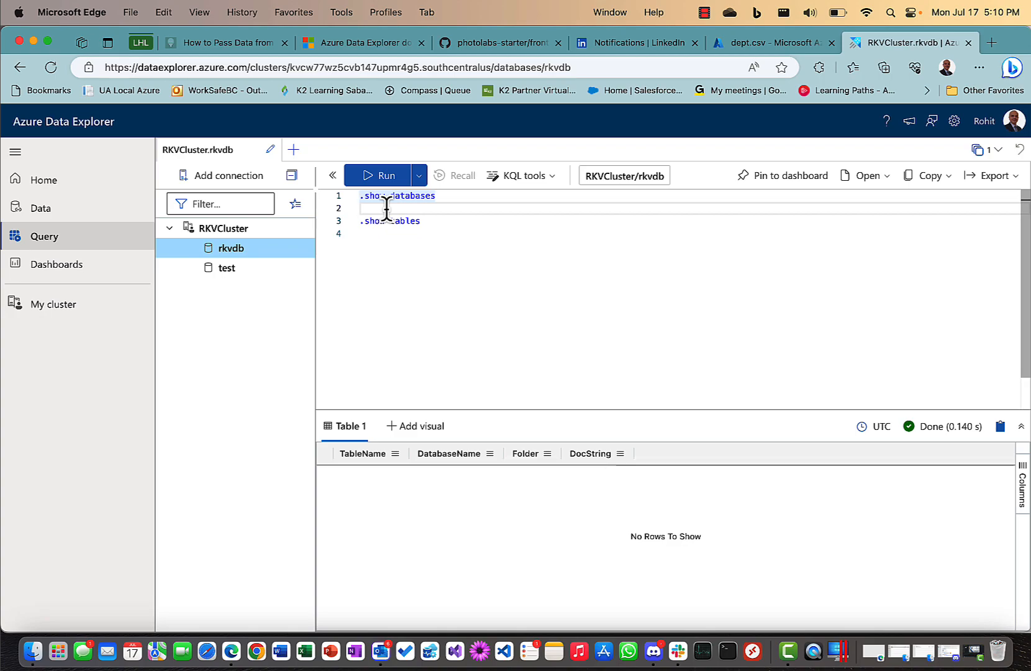
Return to the RKVCluster overview, check its Databases list, and launch the Ingest data wizard.
click(83, 317)
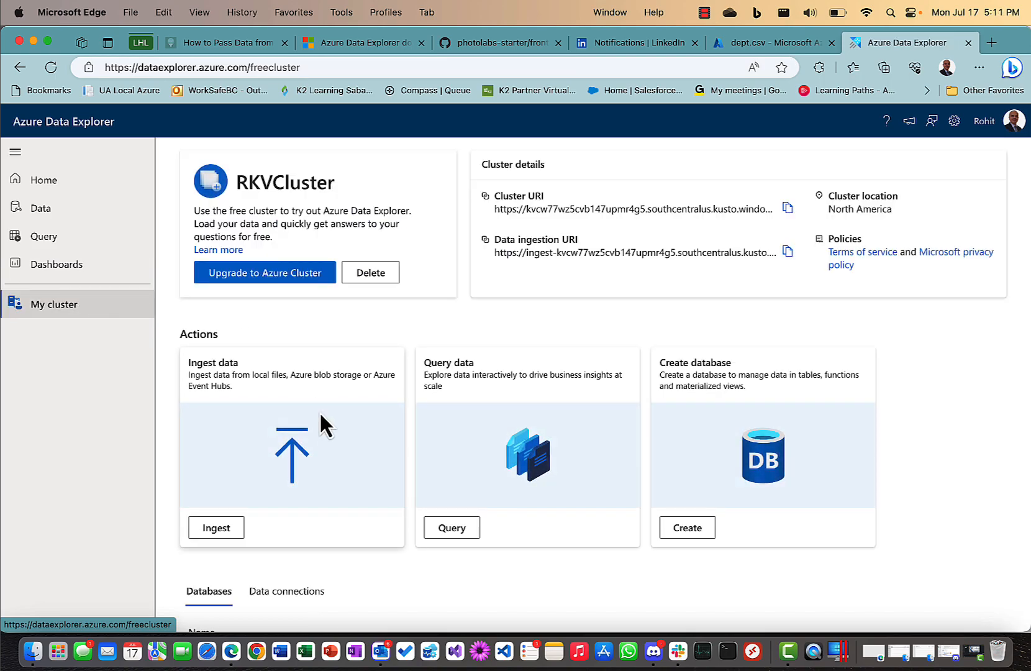
scroll(320, 416, down, 3)
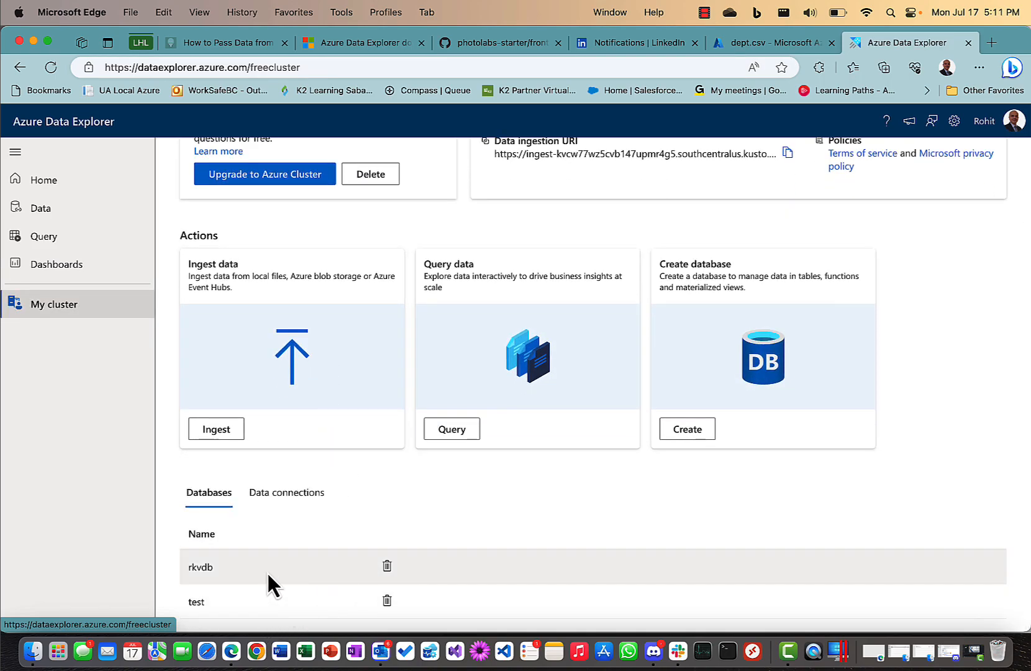
scroll(649, 463, up, 3)
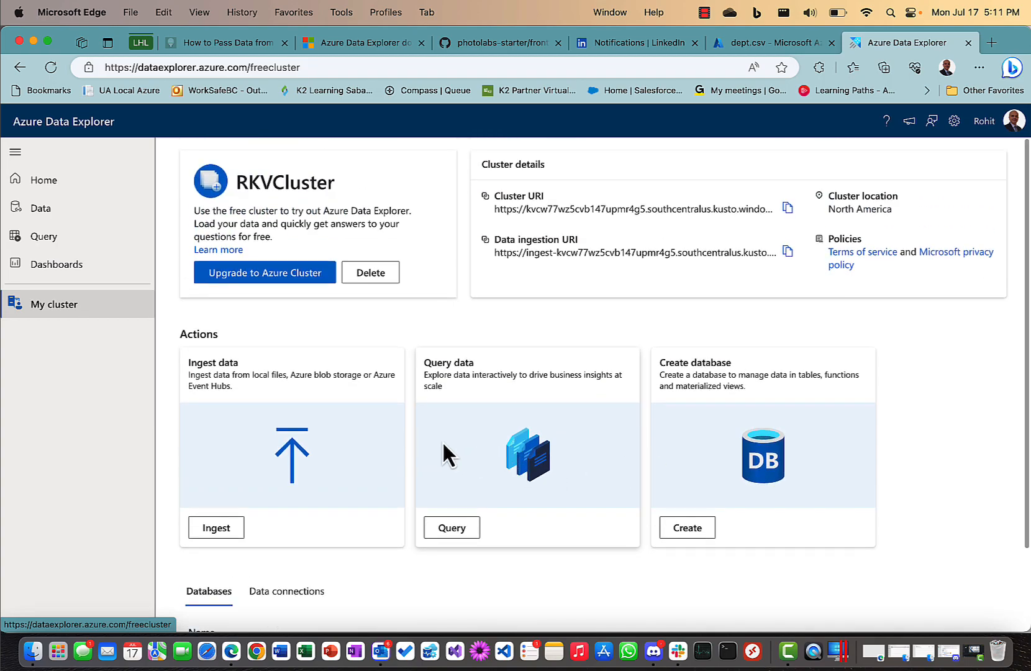
click(217, 528)
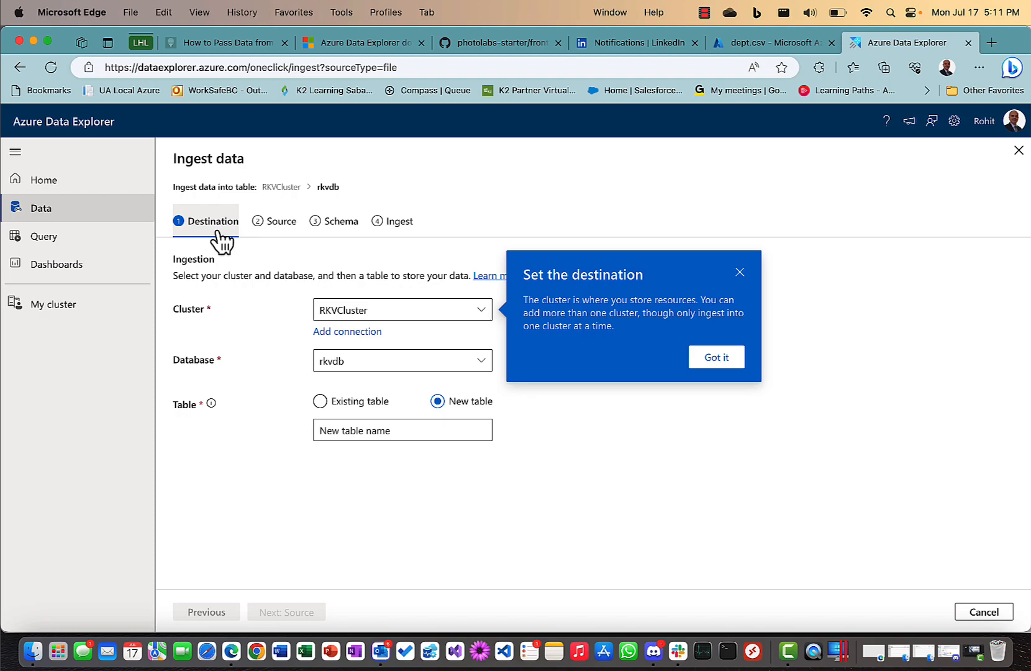
Name the new destination table 'depts' and advance to the Source step.
click(741, 273)
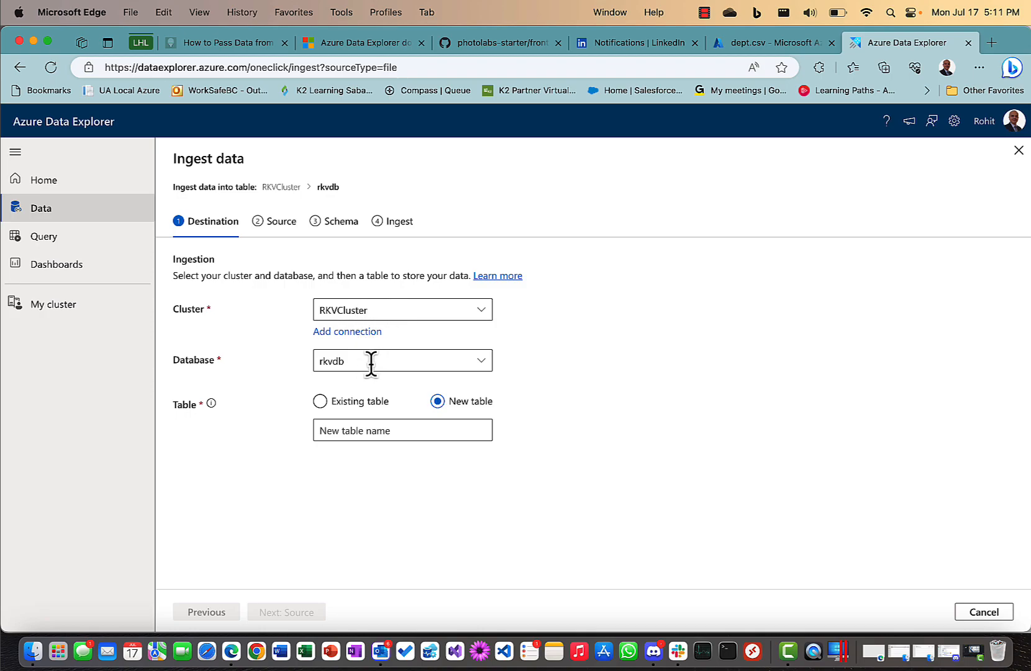
click(361, 430)
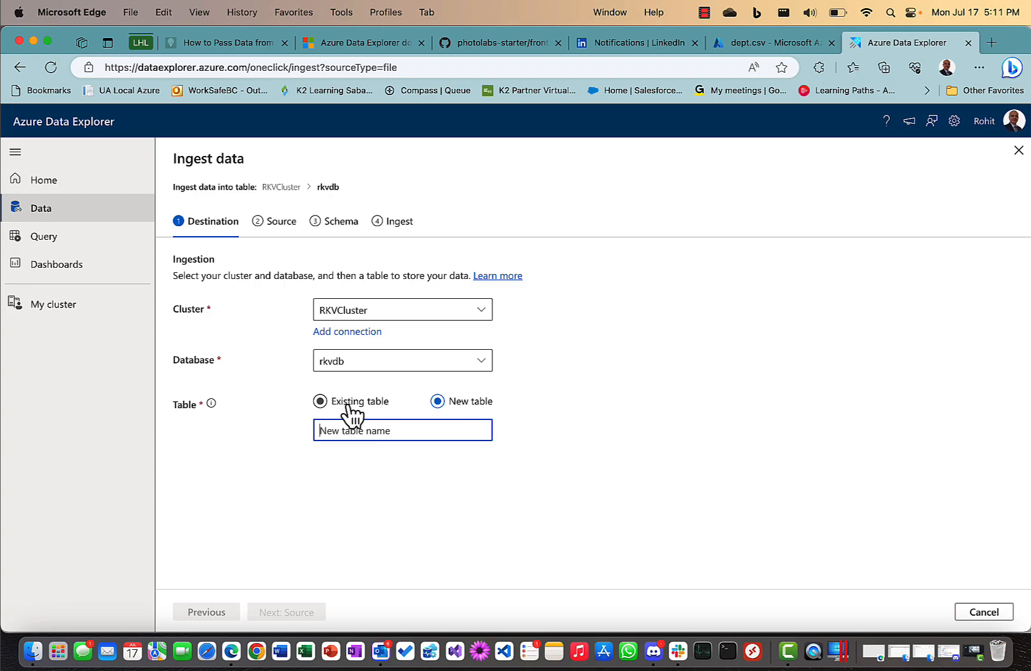
text(depts)
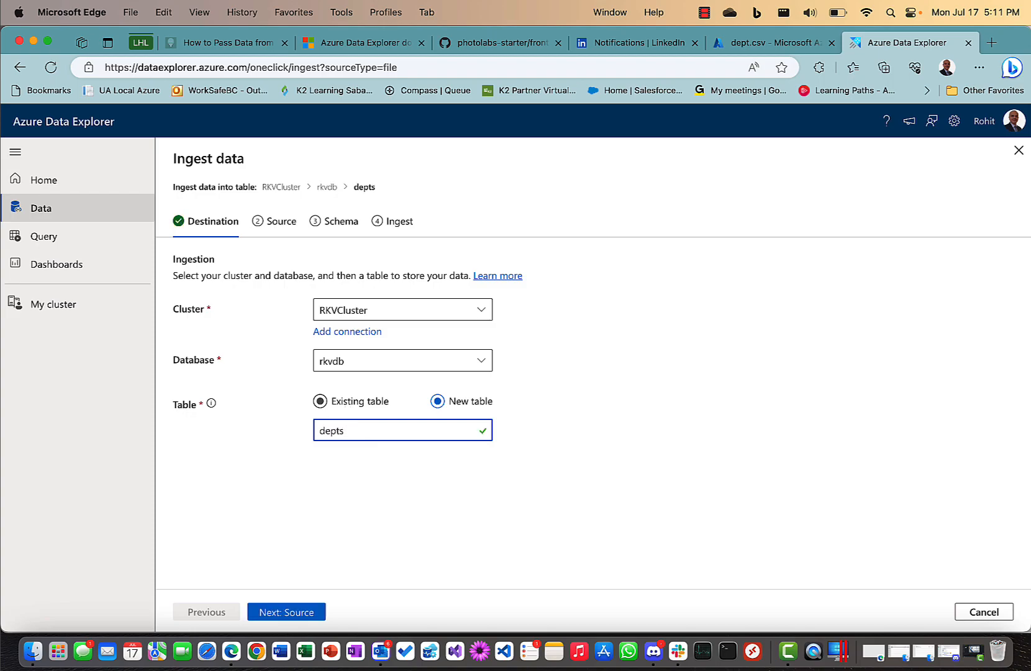
click(305, 613)
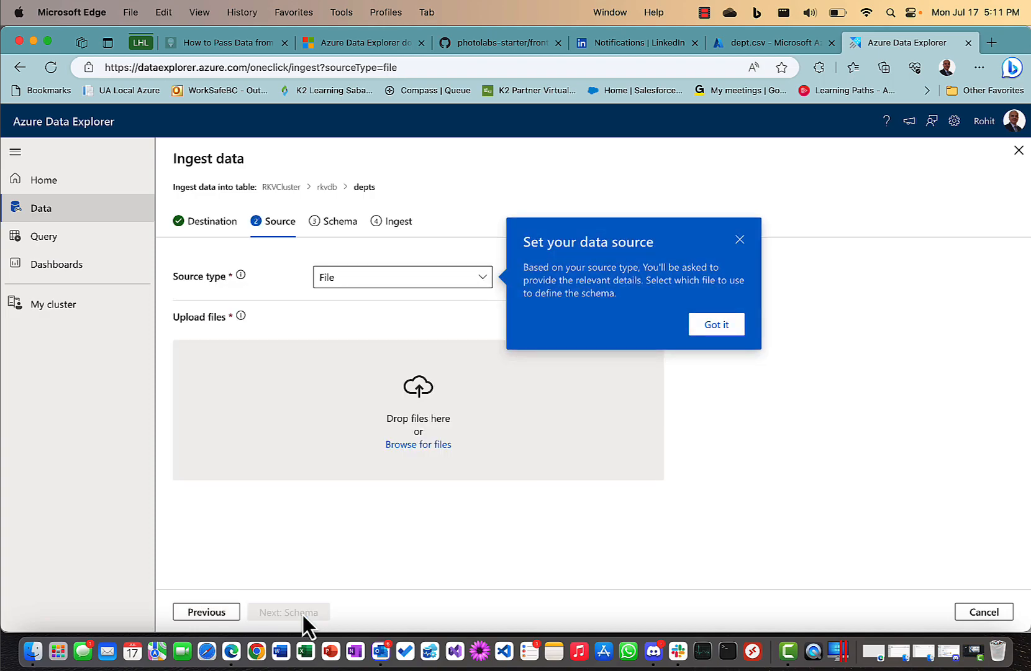
Set the source type to Blob with the dept.csv blob URL as the link, then proceed to Schema.
click(359, 279)
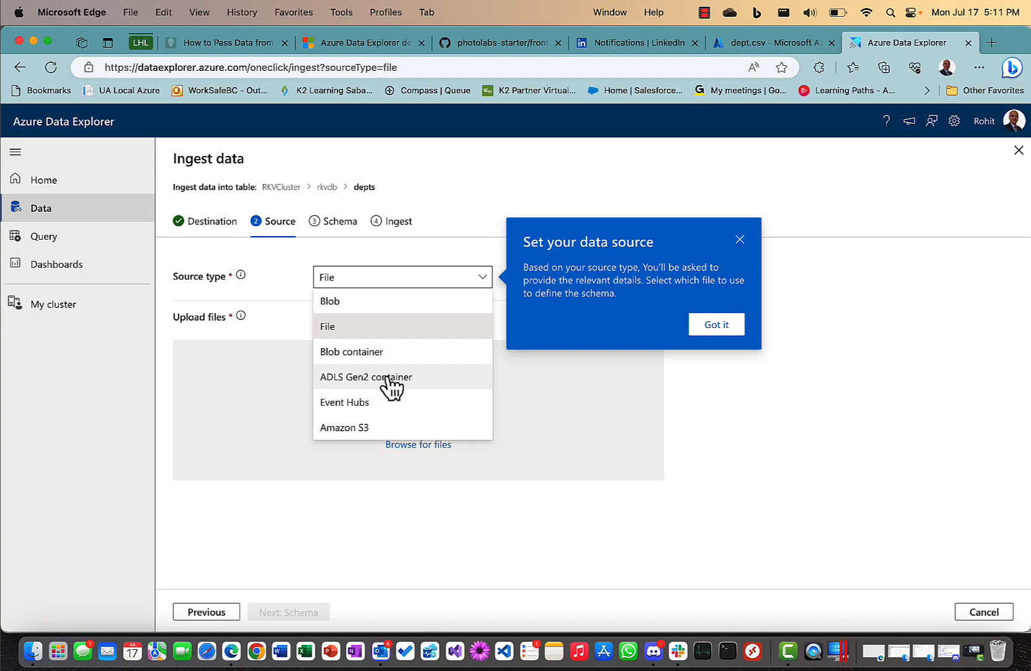
click(358, 303)
click(406, 309)
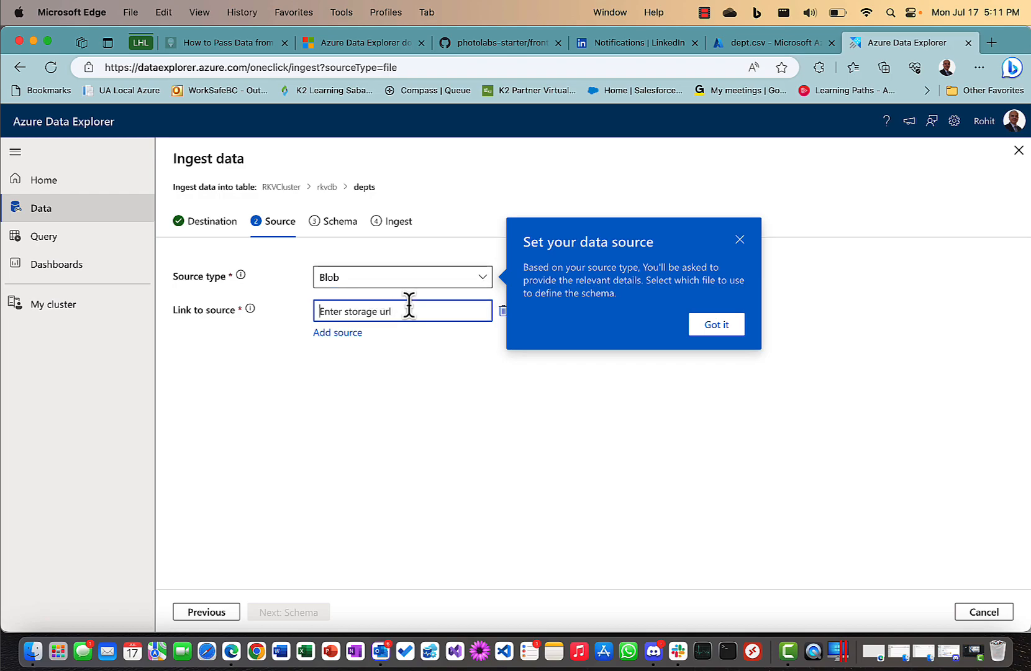
click(771, 44)
click(709, 291)
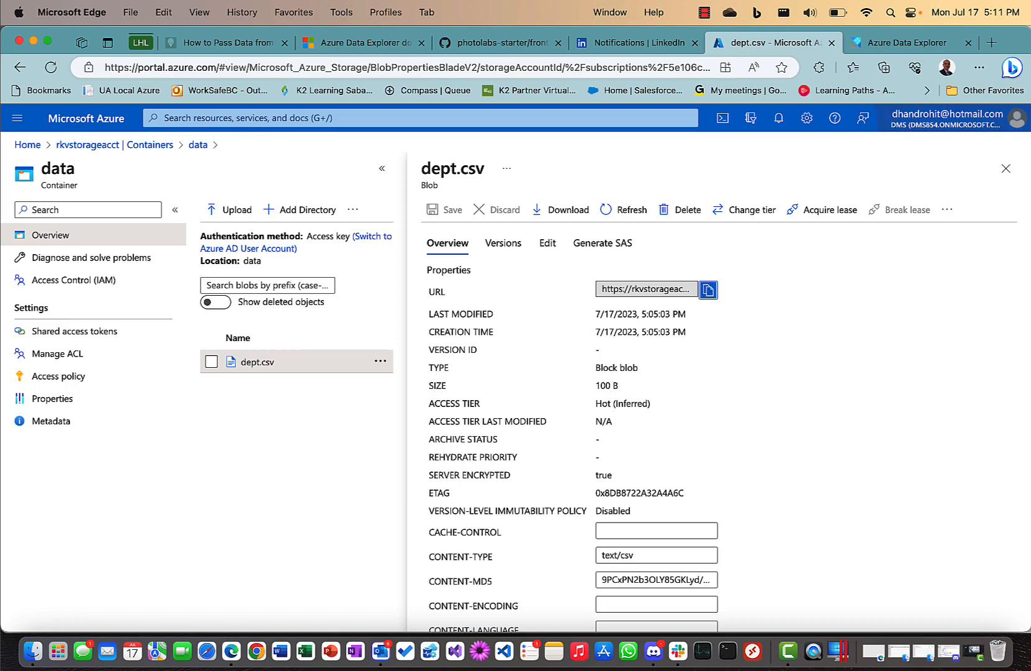
click(894, 44)
click(419, 310)
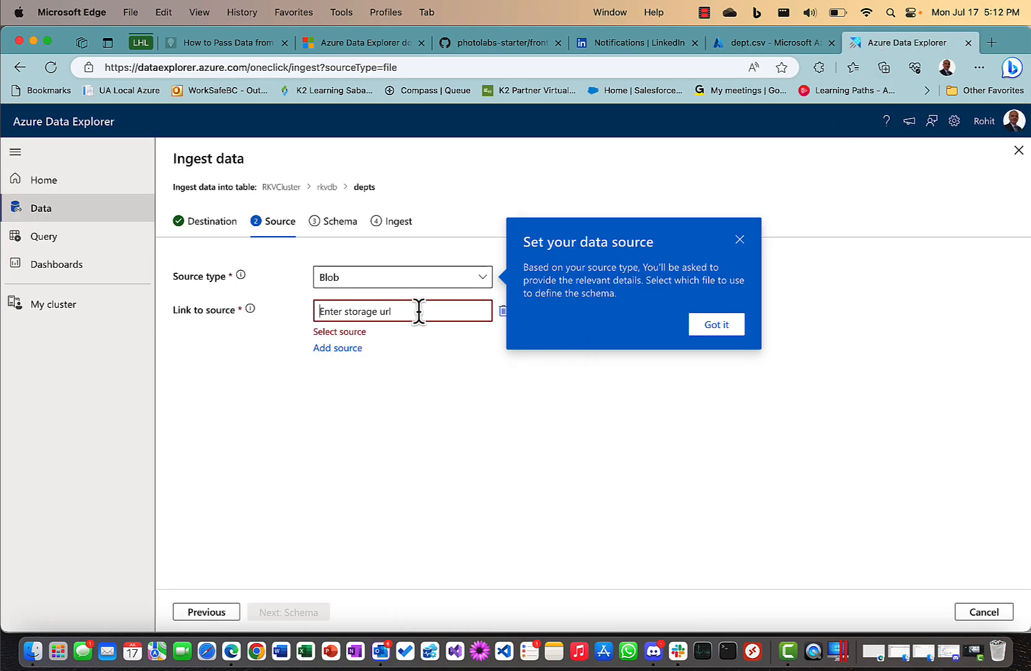
key(super+v)
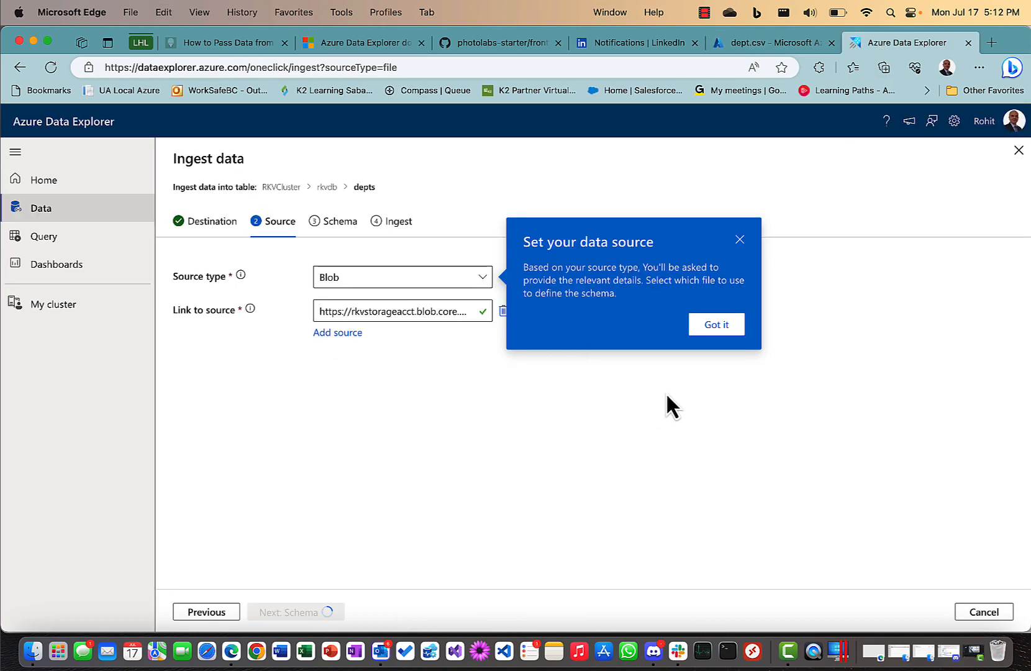
click(740, 239)
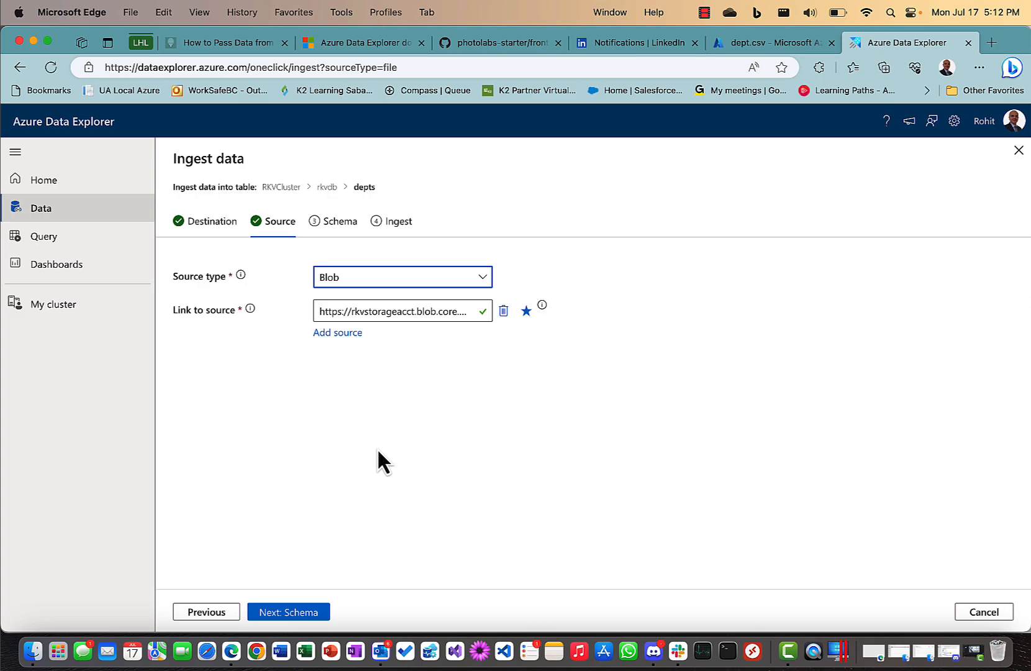
click(307, 613)
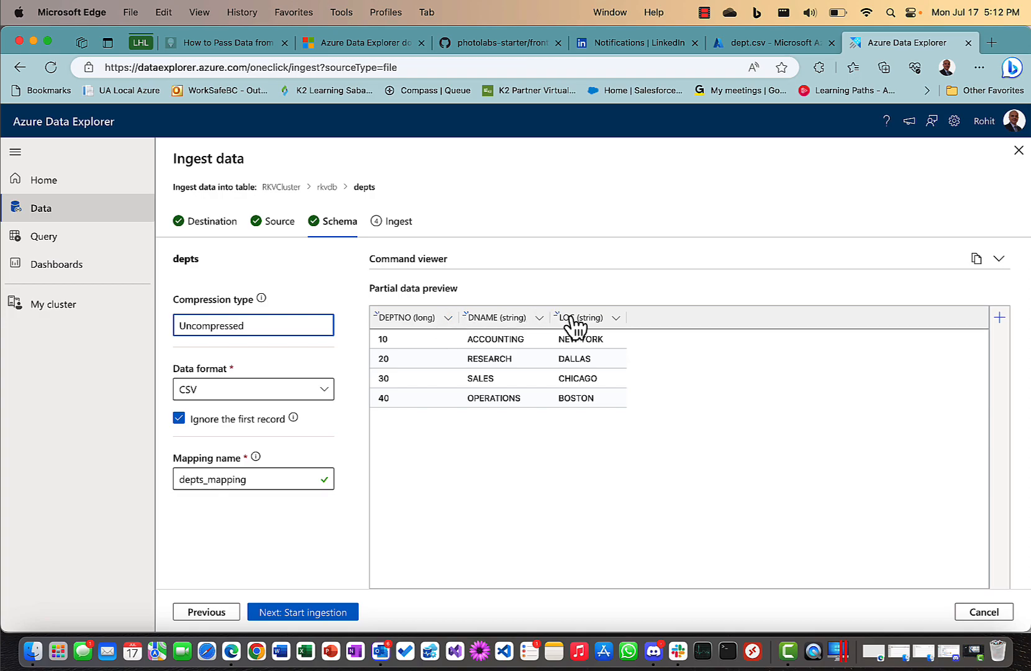
Check the DEPTNO column's data type options without changing them, and confirm the mapping name depts_mapping.
click(448, 318)
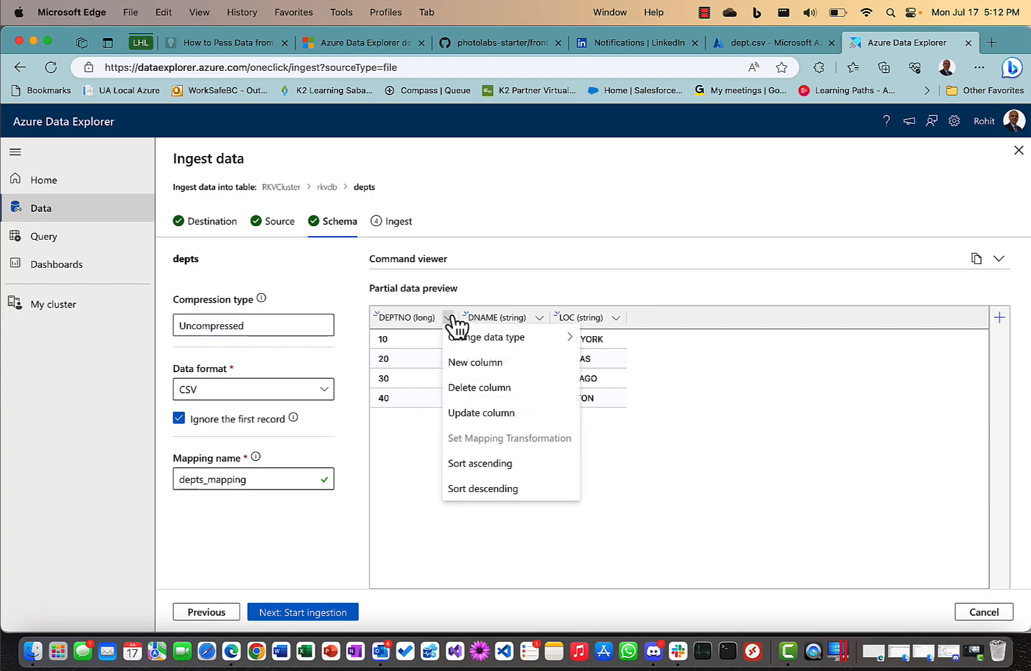
mouse_move(475, 342)
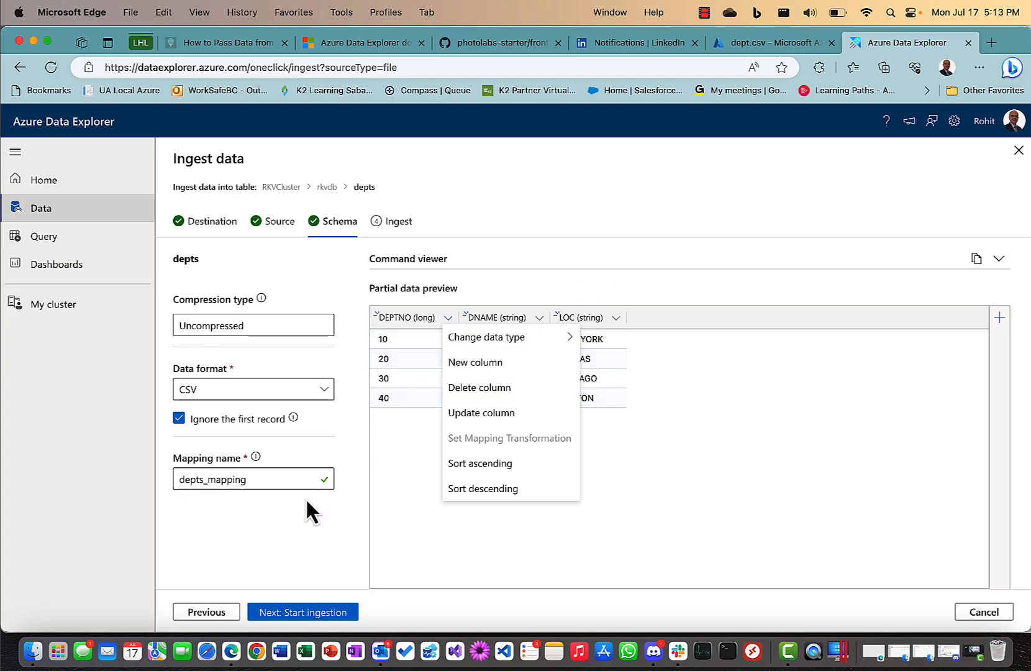
click(291, 526)
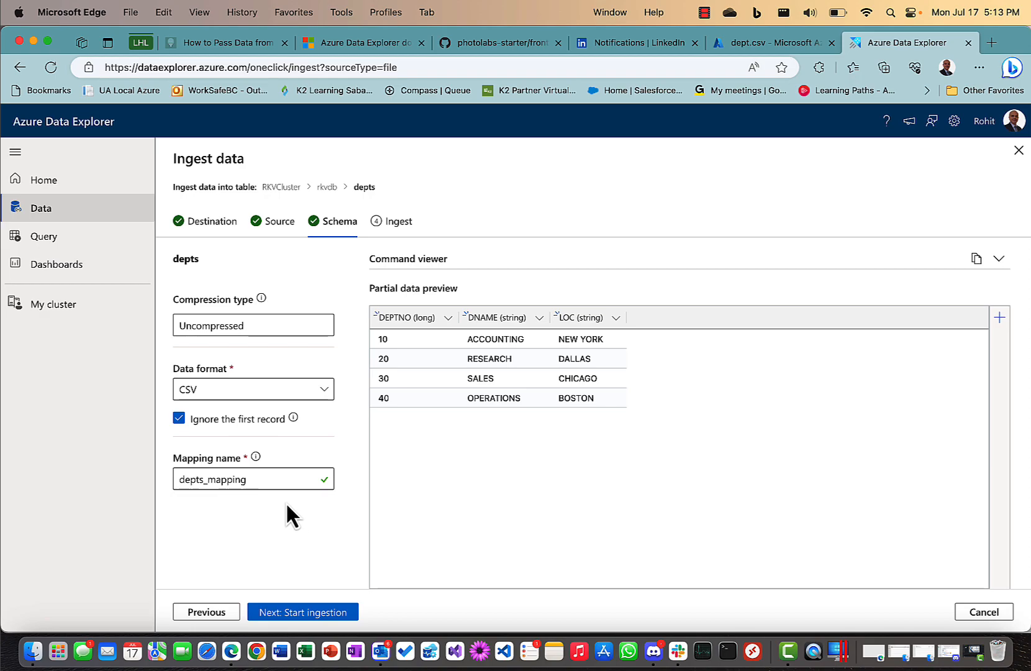
mouse_move(257, 459)
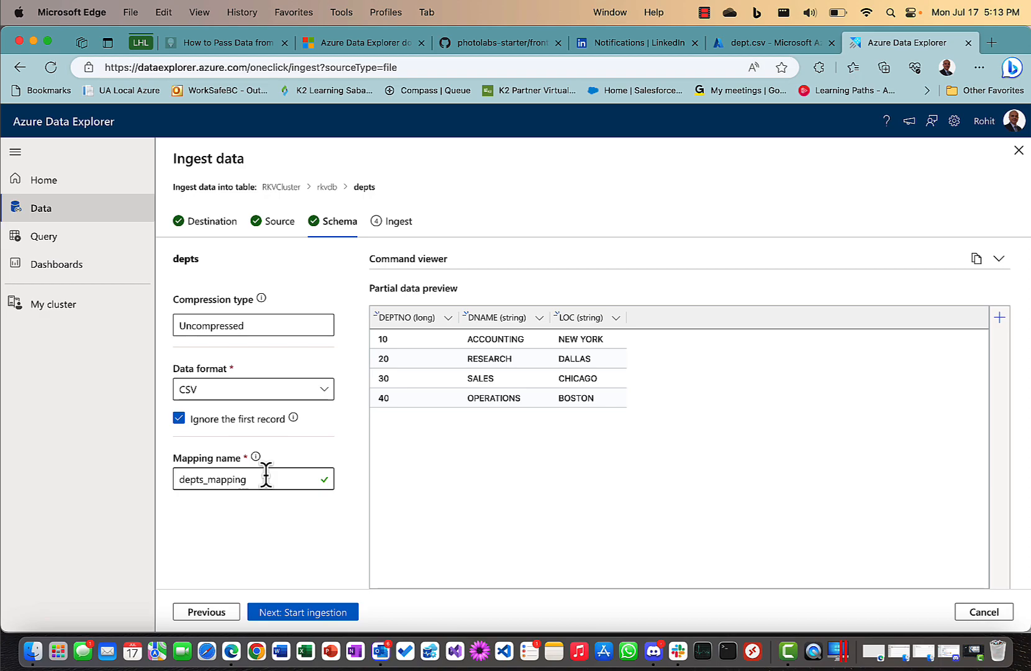
Ingest dept.csv into the depts table and close the summary once 1 blob succeeds.
click(293, 612)
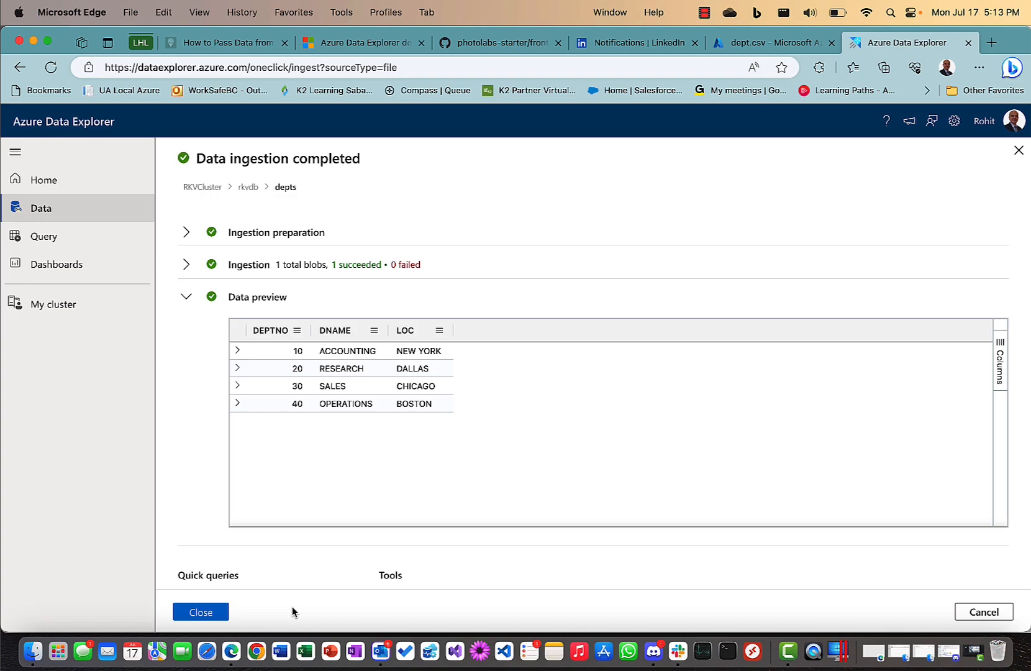
click(201, 613)
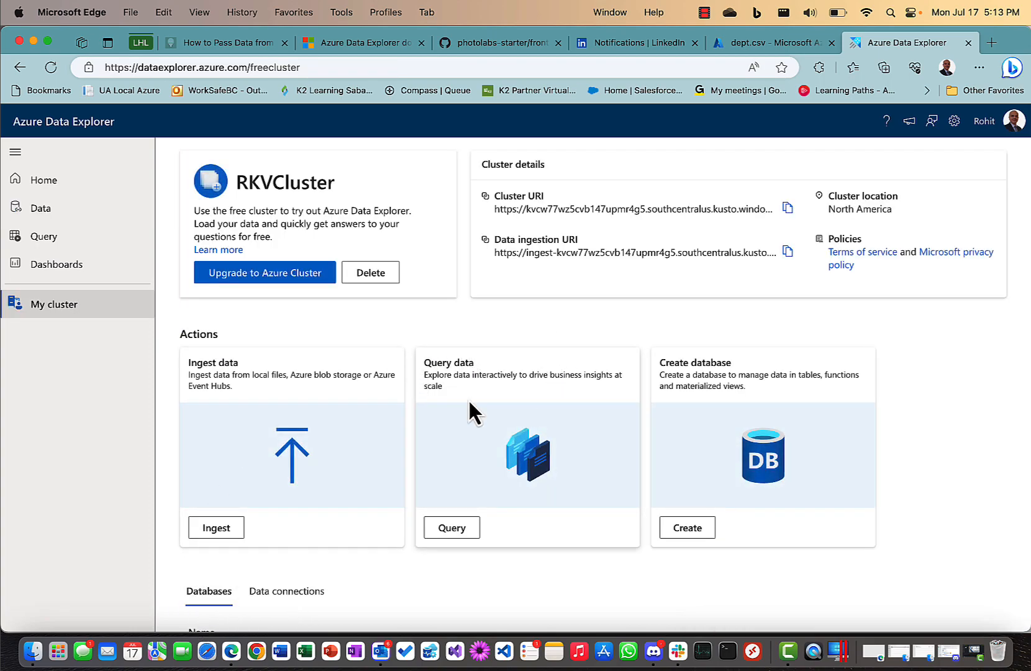
In the query editor, expand rkvdb and depts to show the DEPTNO, DNAME and LOC columns.
click(53, 238)
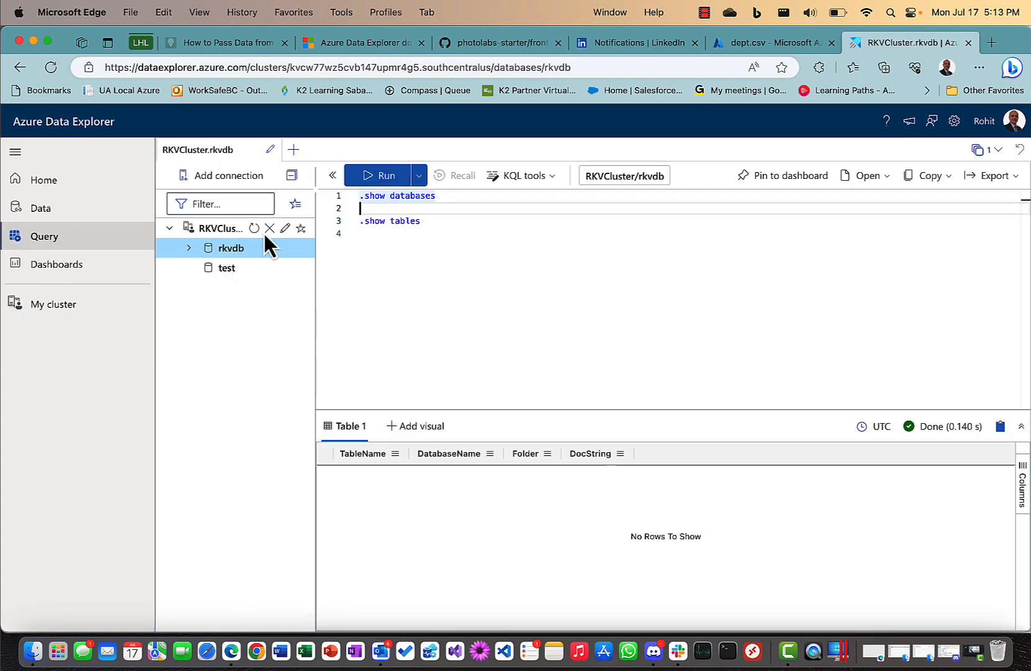
click(190, 249)
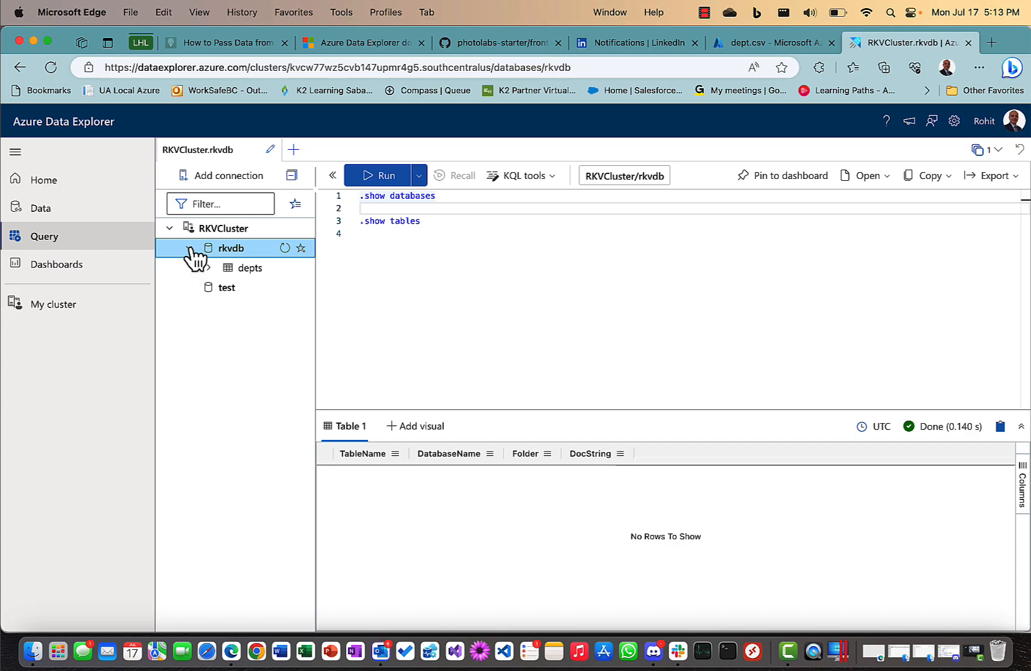
click(208, 268)
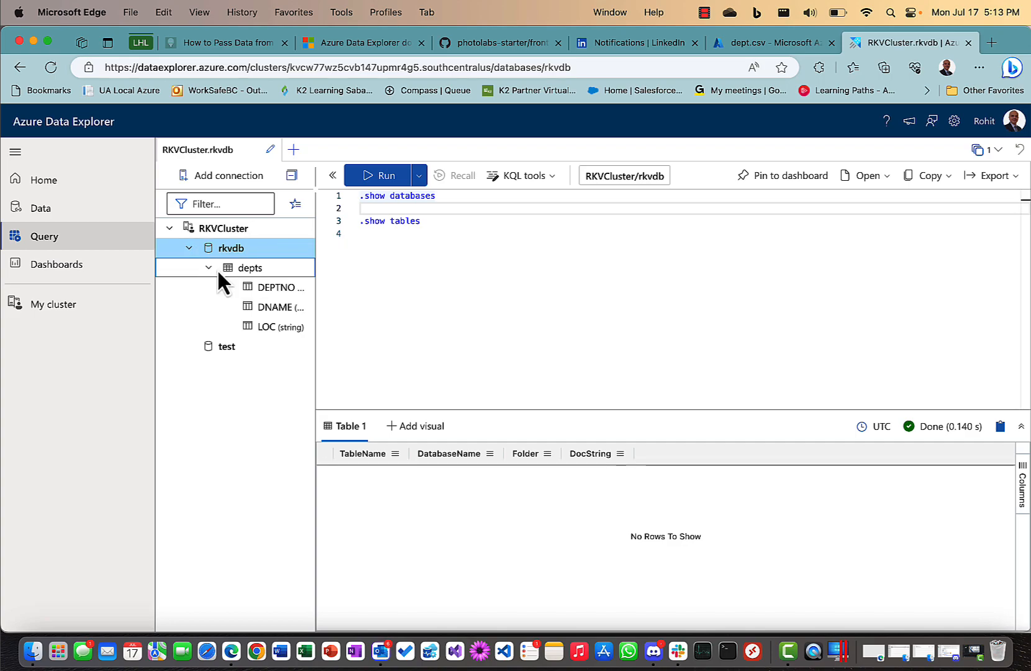
drag(318, 293, 342, 296)
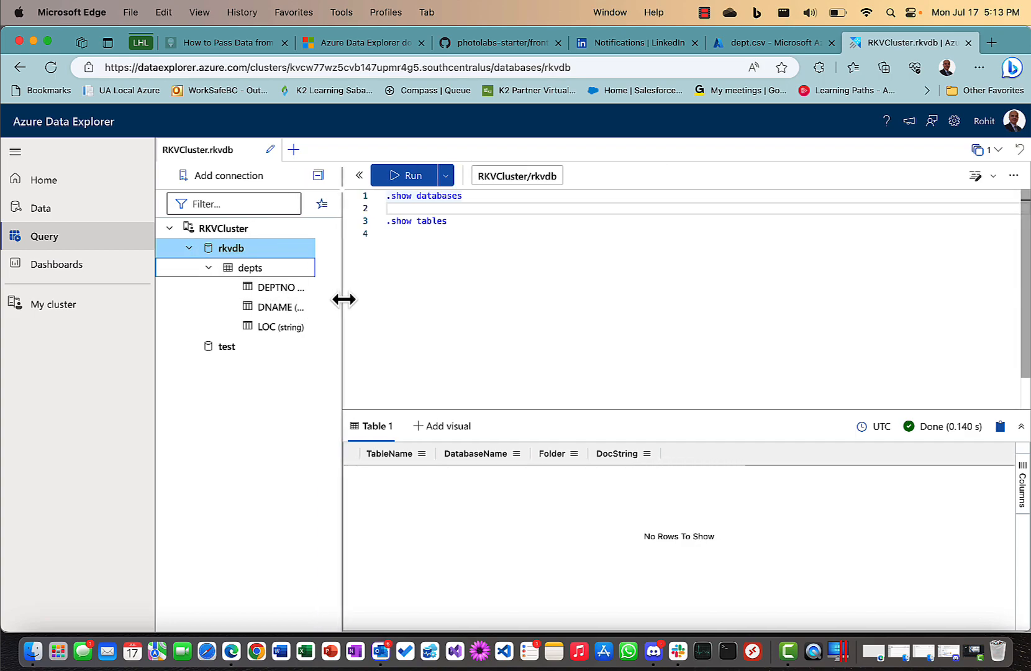
click(454, 221)
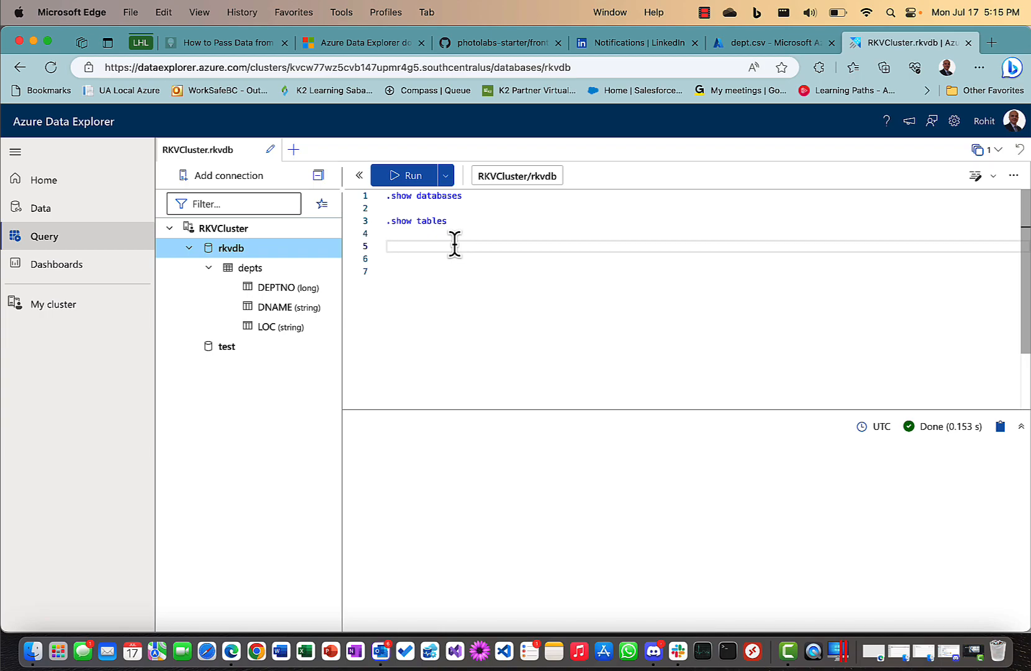
Run the two-line query 'depts | take 3', returning the ACCOUNTING, RESEARCH and SALES rows.
text(depts)
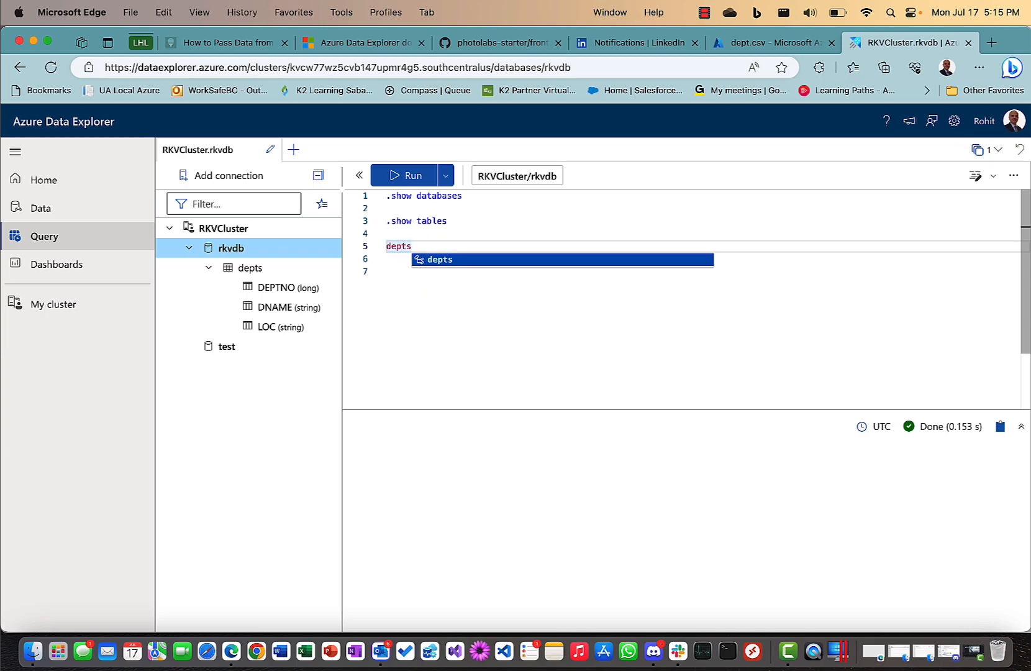
key(Return)
text(| take )
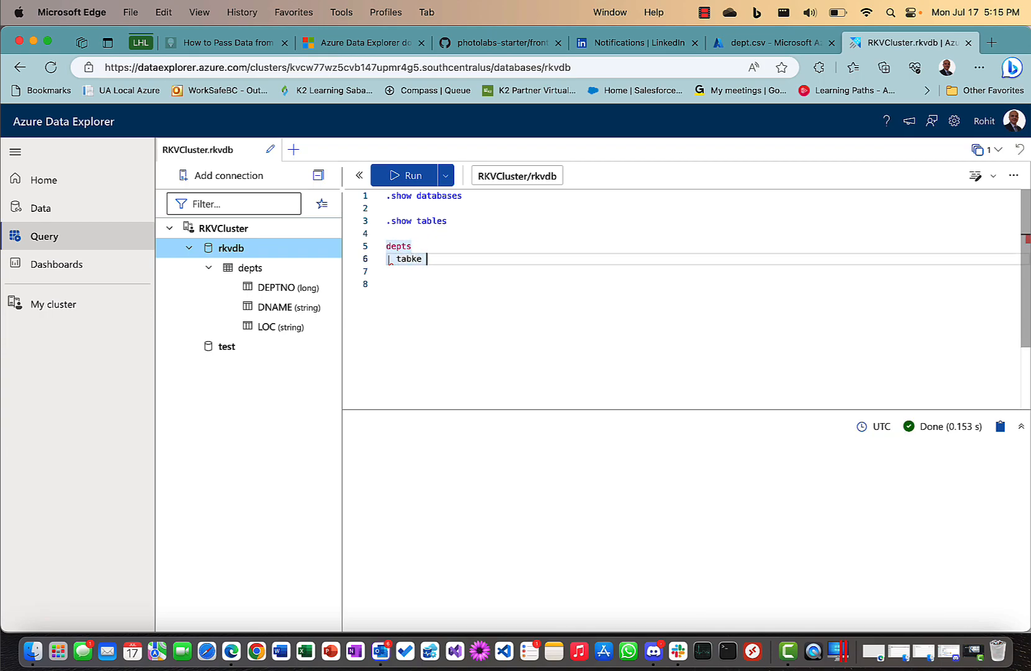
text(3)
drag(445, 258, 379, 245)
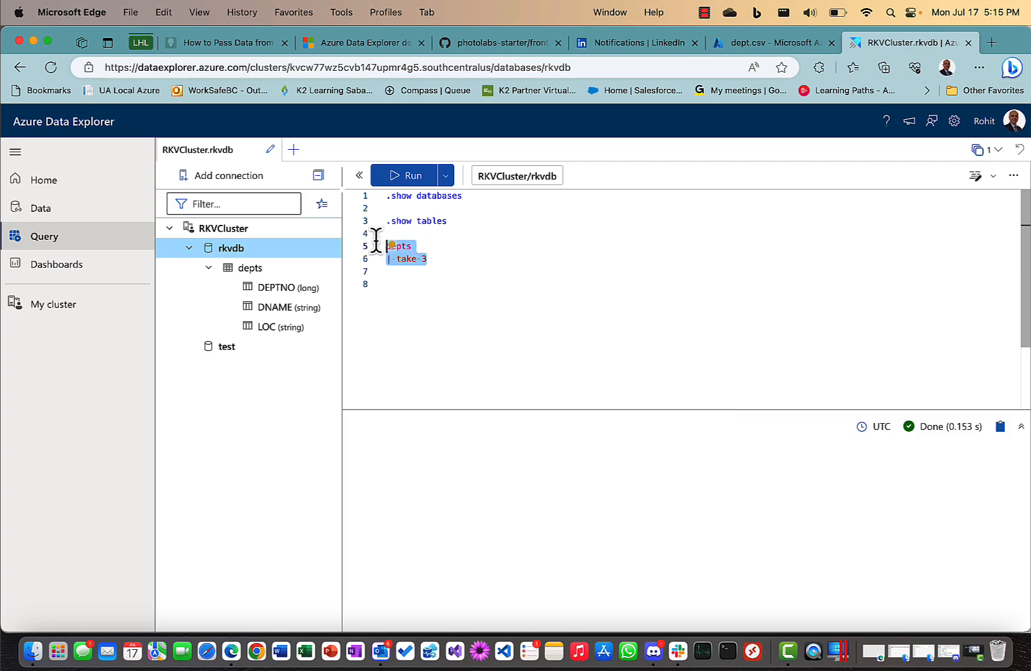
click(399, 175)
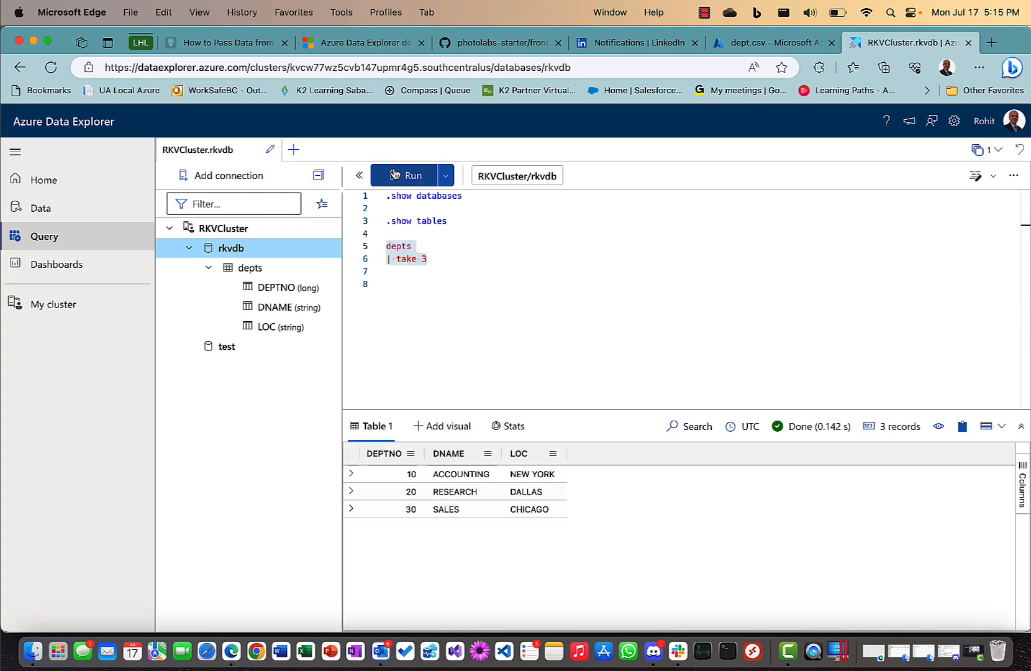
click(492, 285)
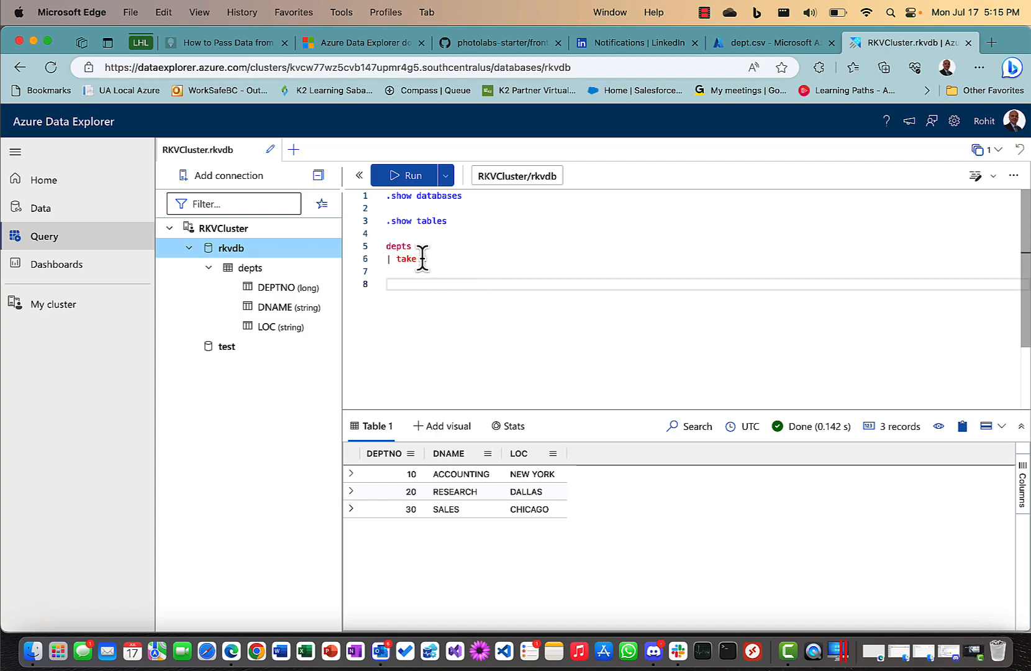
drag(387, 222, 402, 235)
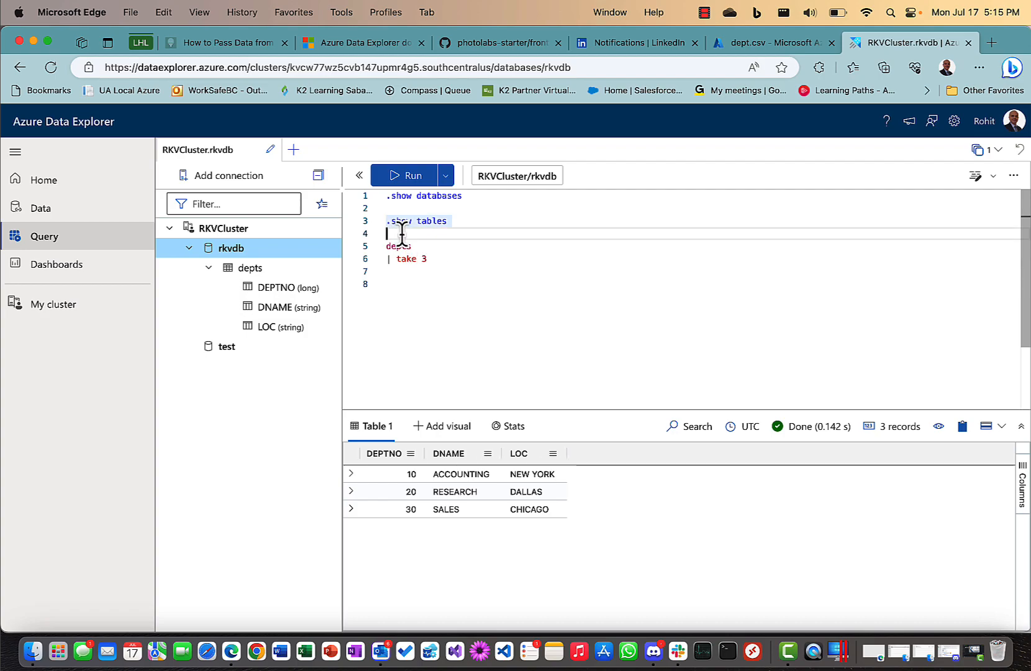